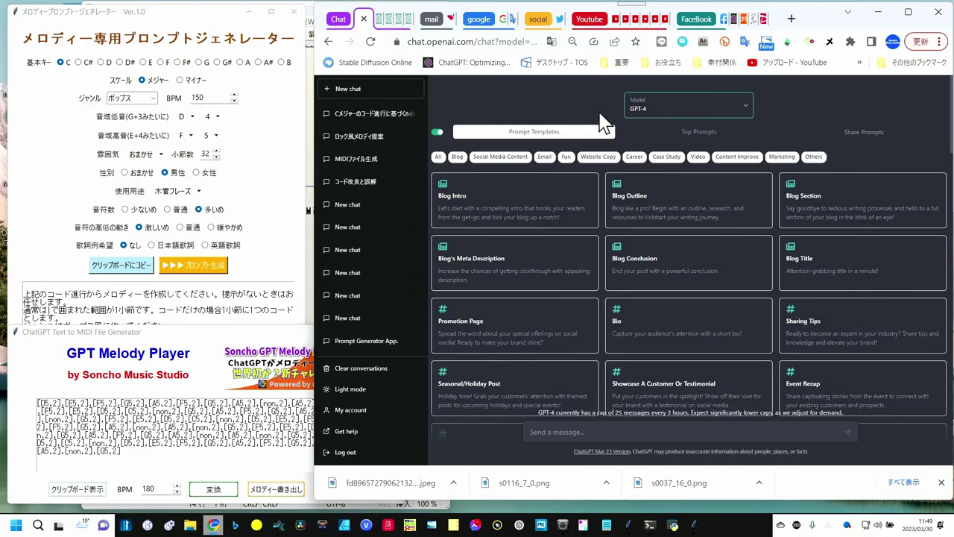
Clear the old generated prompt from the prompt generator's output box
click(216, 32)
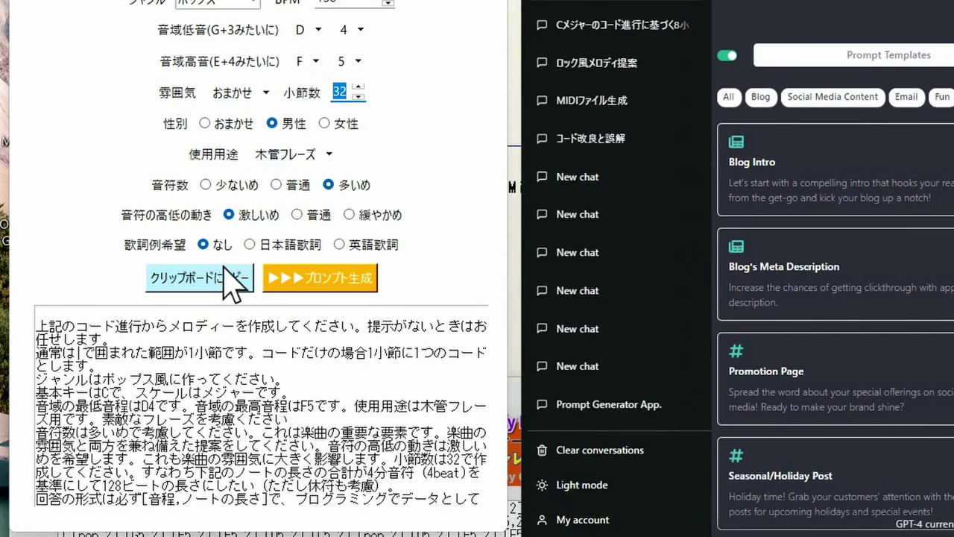
click(196, 452)
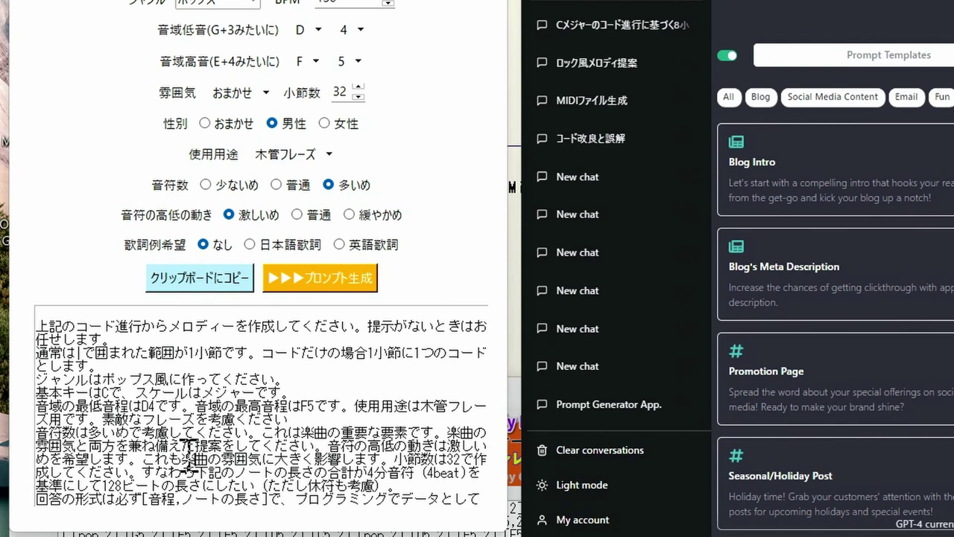
text(sa)
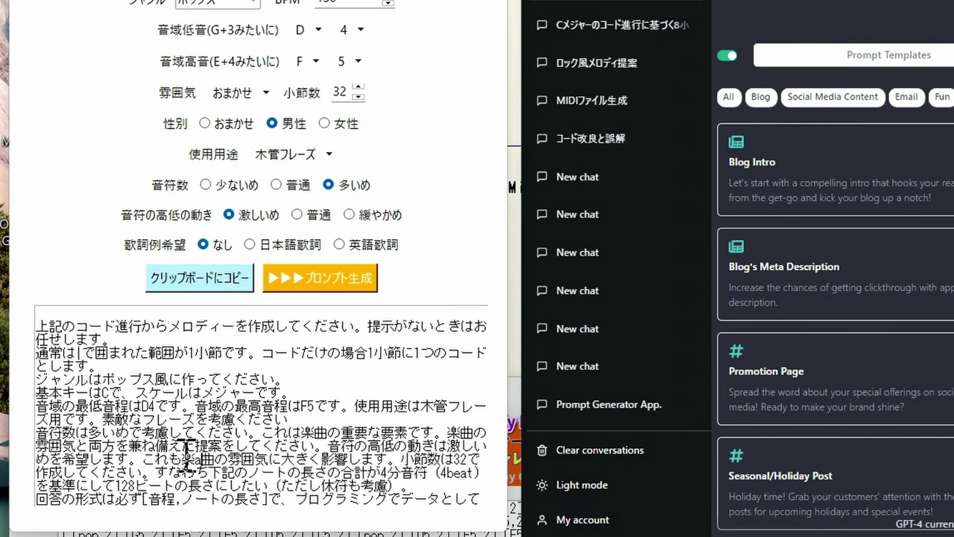
key(ctrl+a)
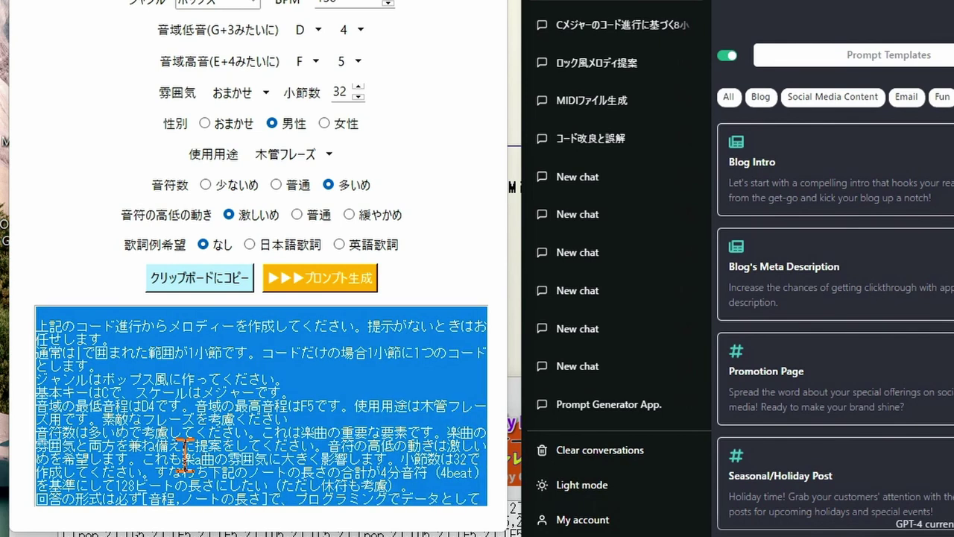
key(Delete)
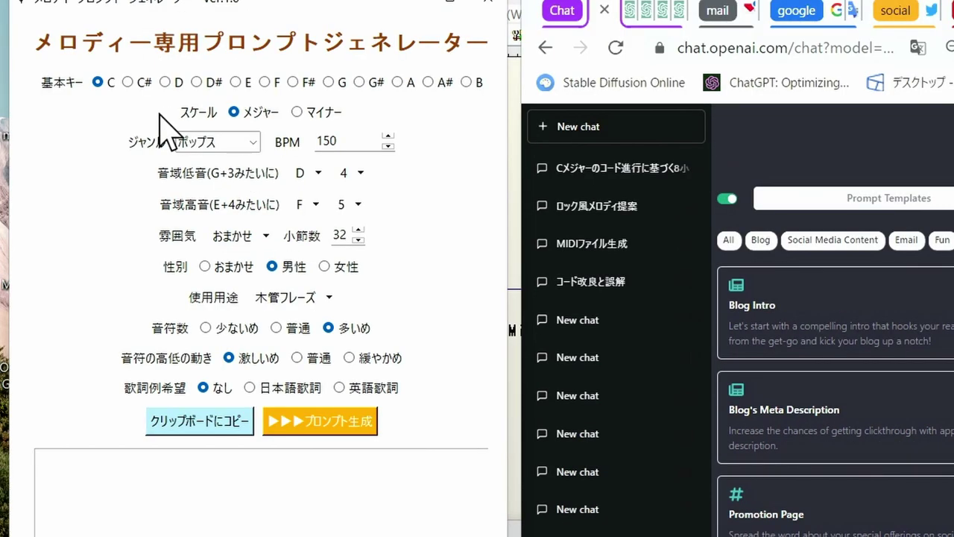
Set the base key to D, keeping genre ポップス and range D4 to F5
click(167, 84)
click(246, 144)
click(229, 181)
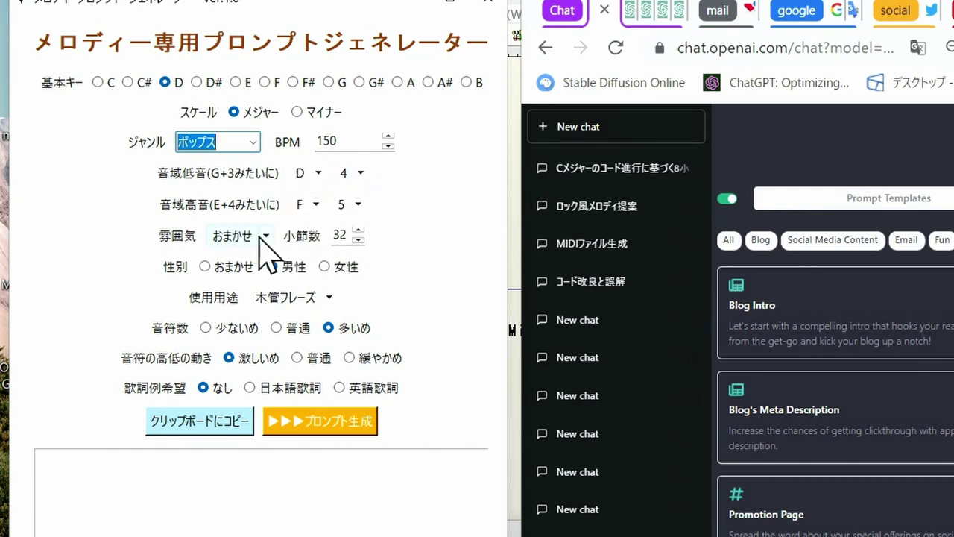
click(317, 177)
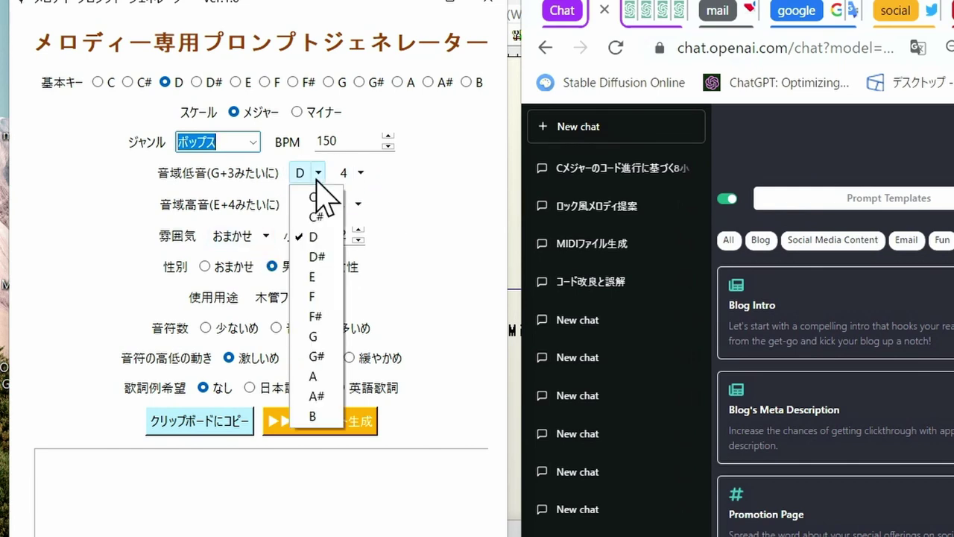
click(314, 236)
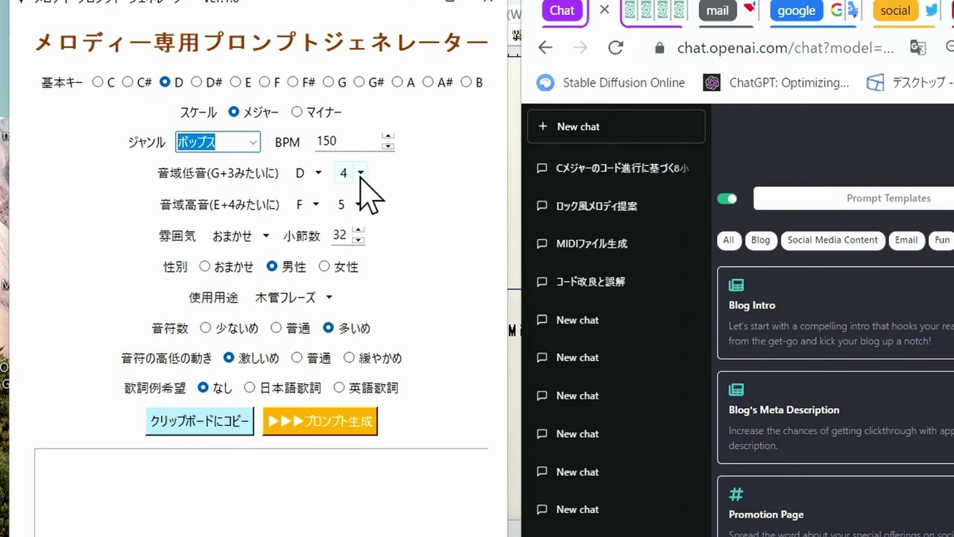
click(315, 205)
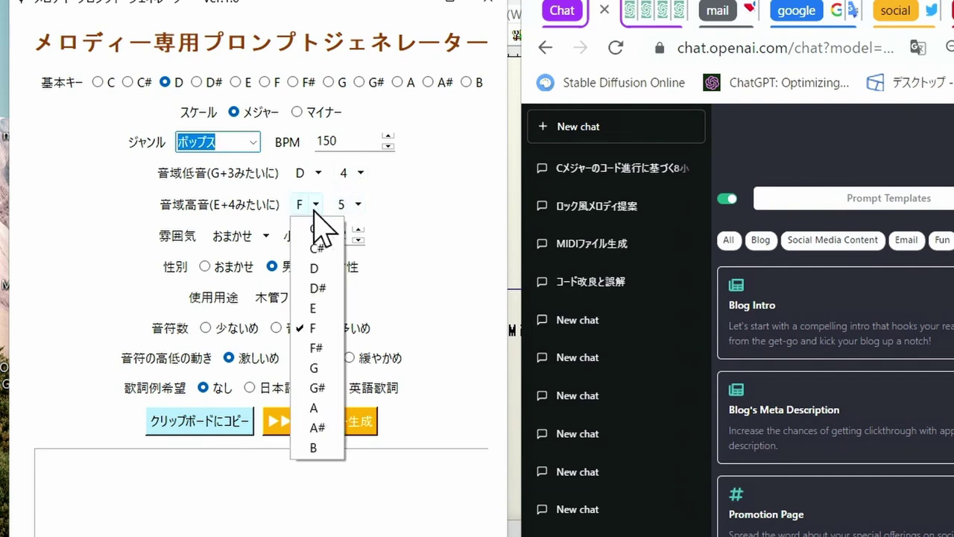
click(316, 328)
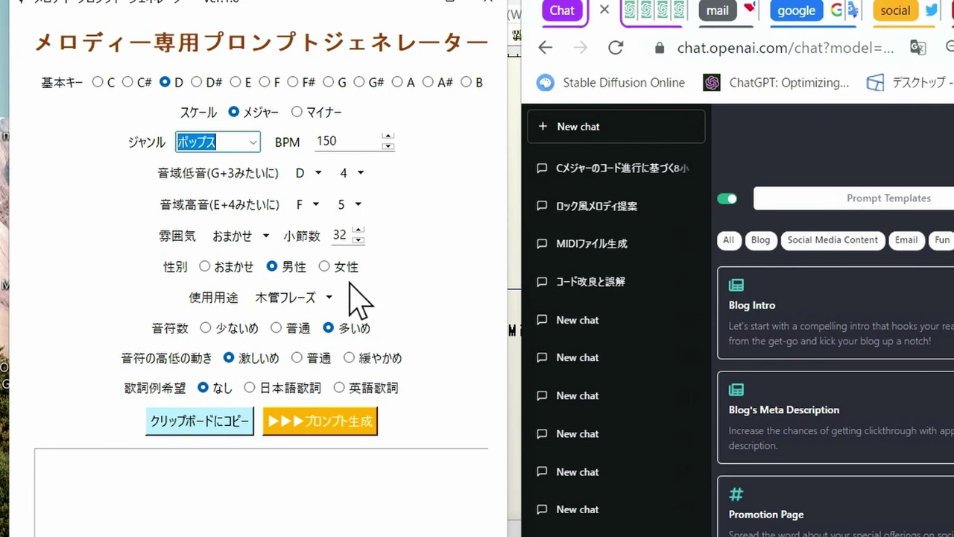
Choose ボーカル usage, a female singer, 普通 pitch movement and Japanese example lyrics
click(333, 298)
click(325, 325)
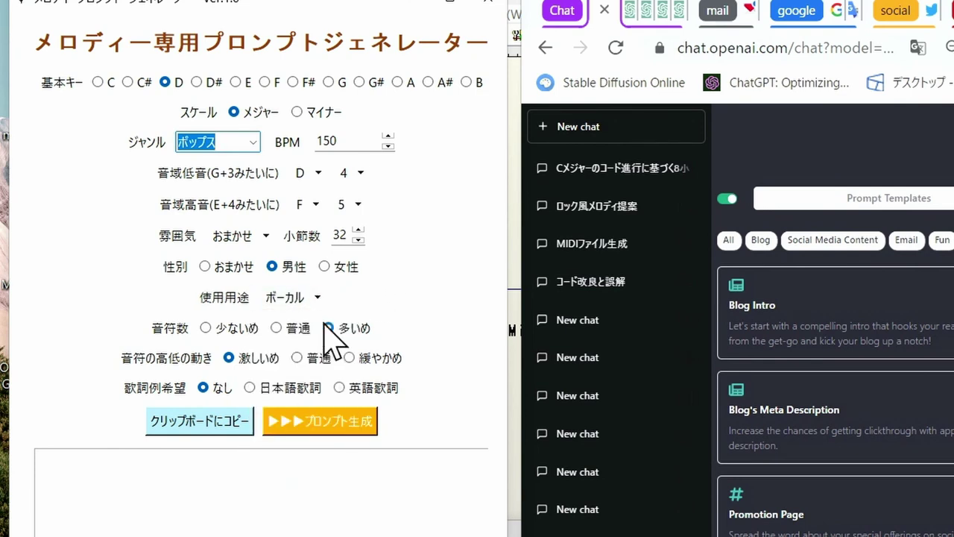
click(325, 267)
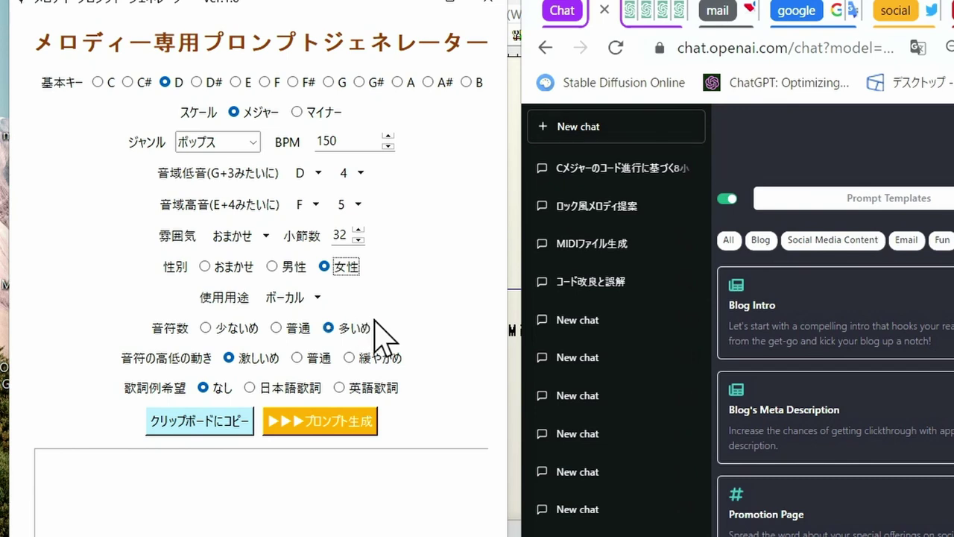
click(297, 359)
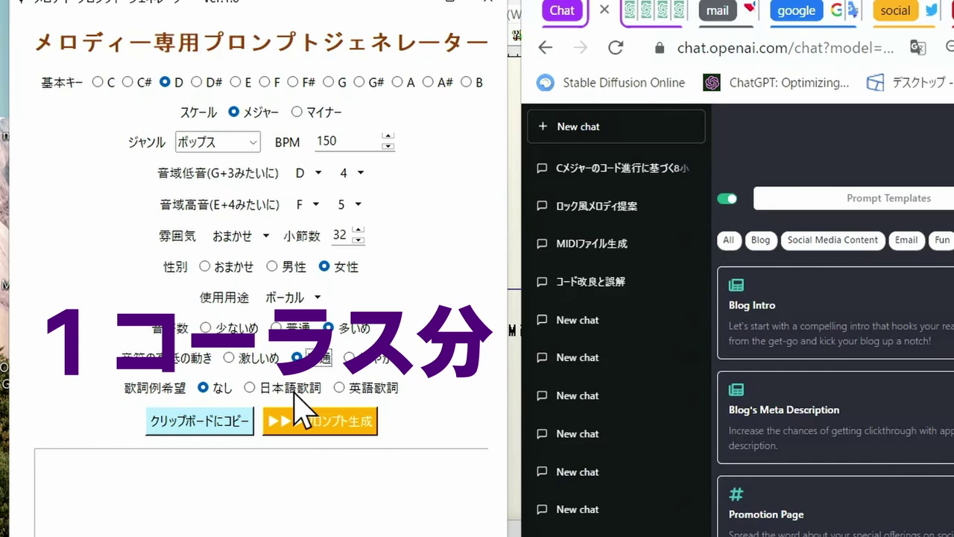
click(295, 389)
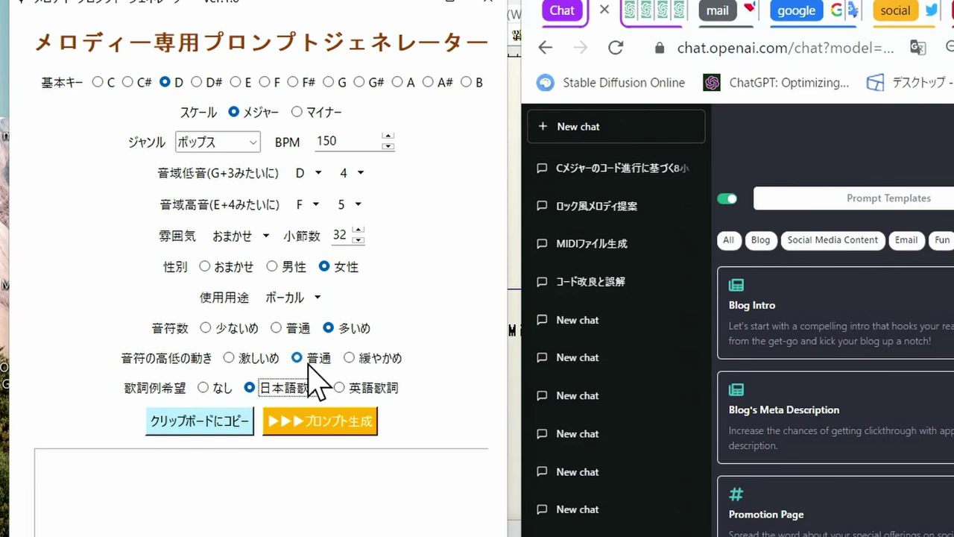
Generate the prompt for a D major pop melody for female vocal
click(350, 439)
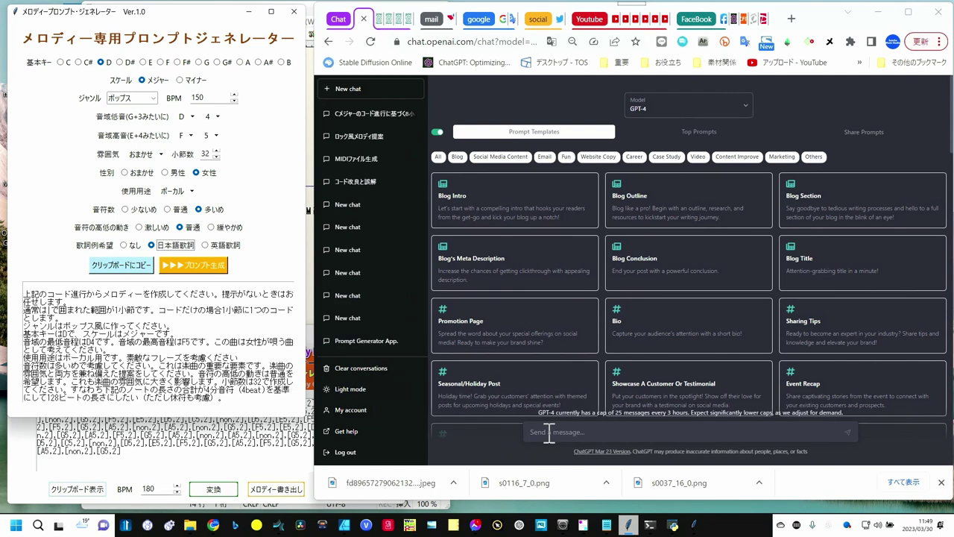
Paste the generated prompt into the ChatGPT message box and send it
click(549, 433)
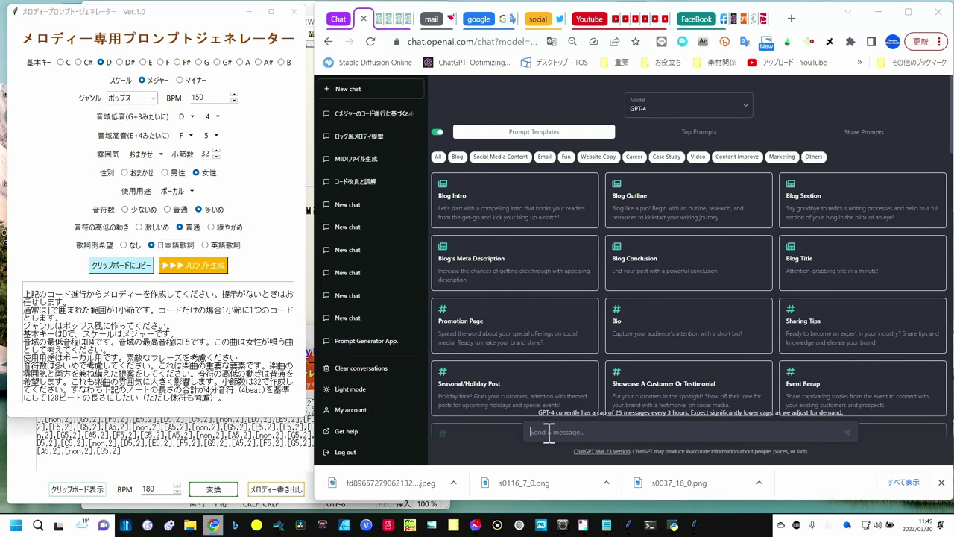
key(ctrl+v)
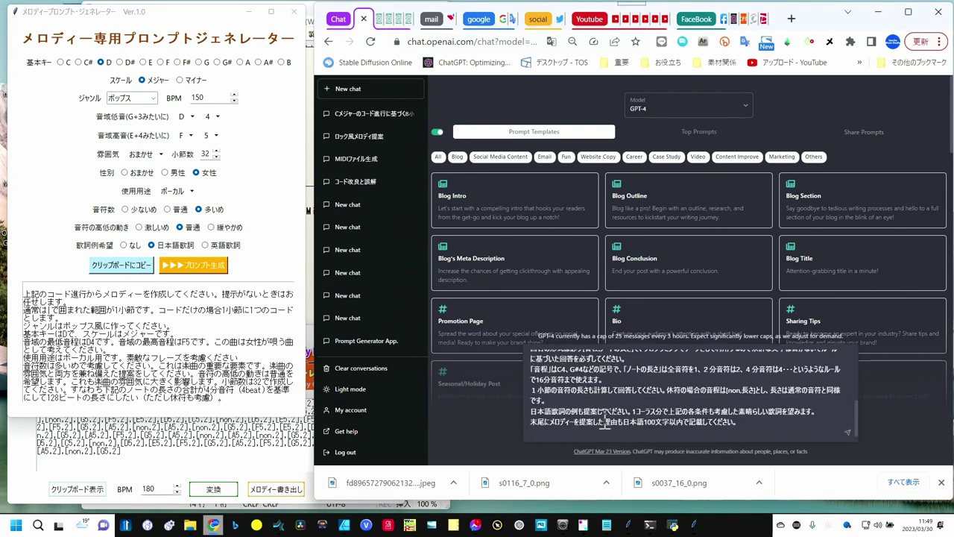
click(847, 434)
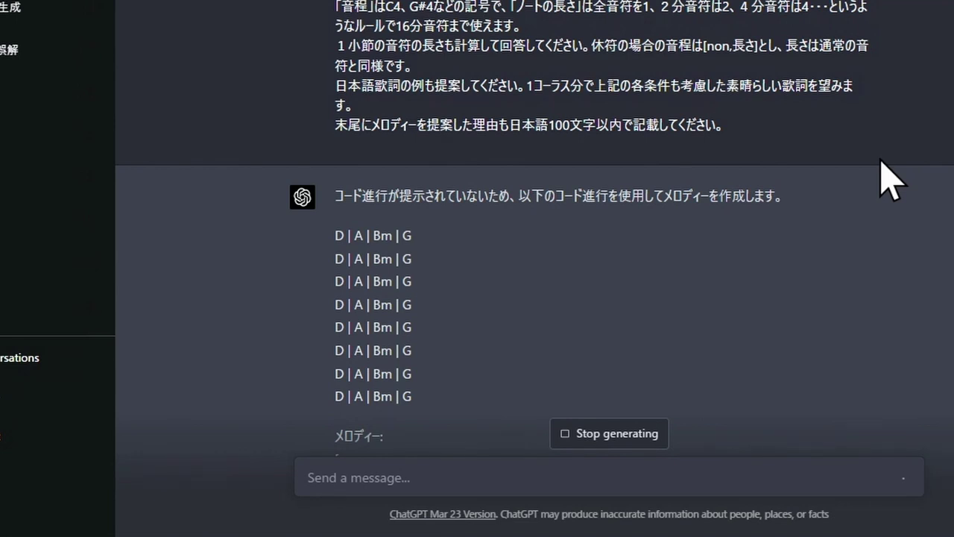
Scroll down to follow ChatGPT's reply through to the Japanese lyrics and explanation
scroll(873, 149, down, 5)
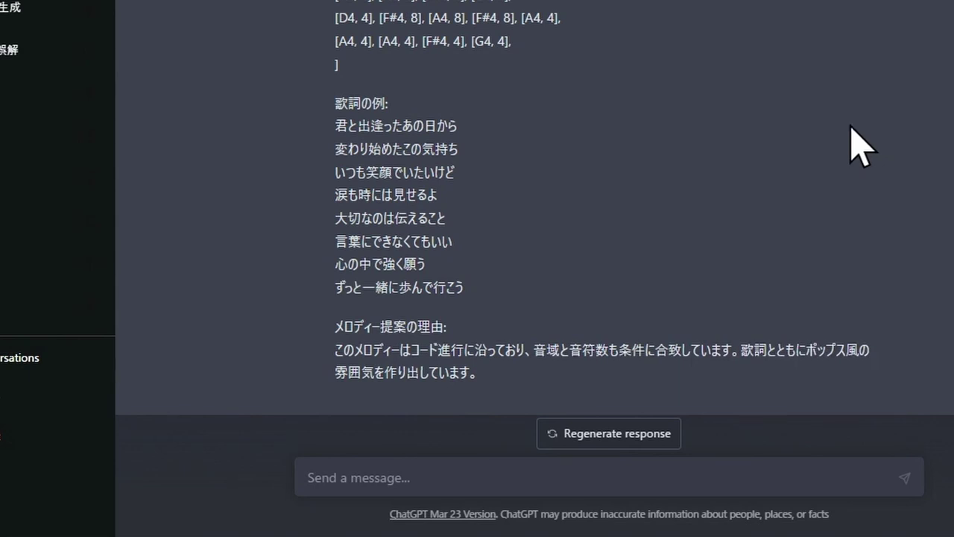
scroll(850, 153, down, 2)
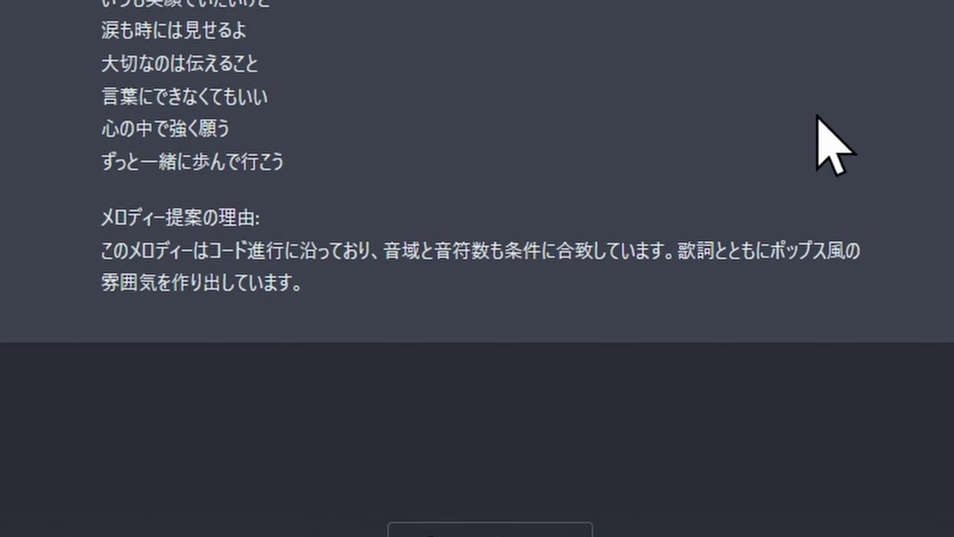
scroll(818, 117, up, 5)
scroll(818, 117, up, 5)
scroll(817, 187, up, 5)
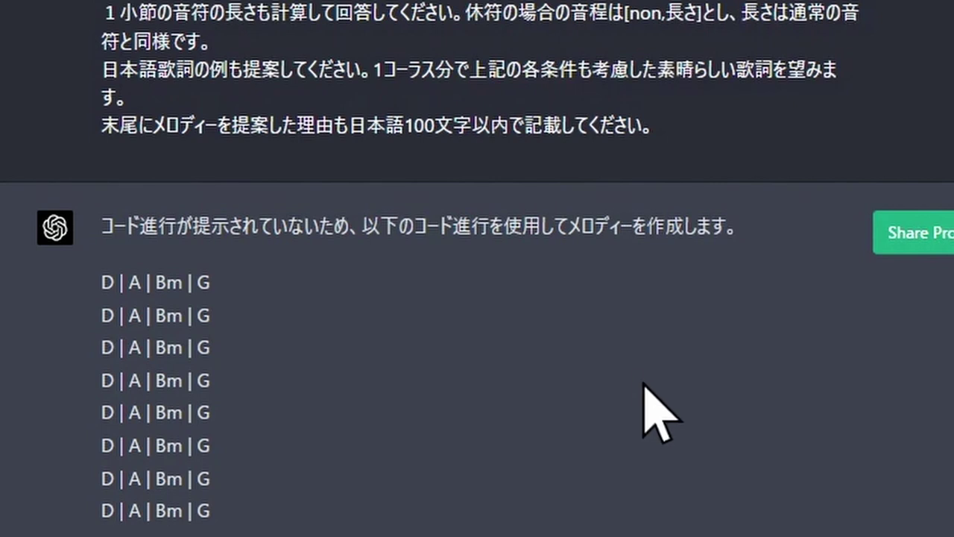
scroll(623, 385, down, 5)
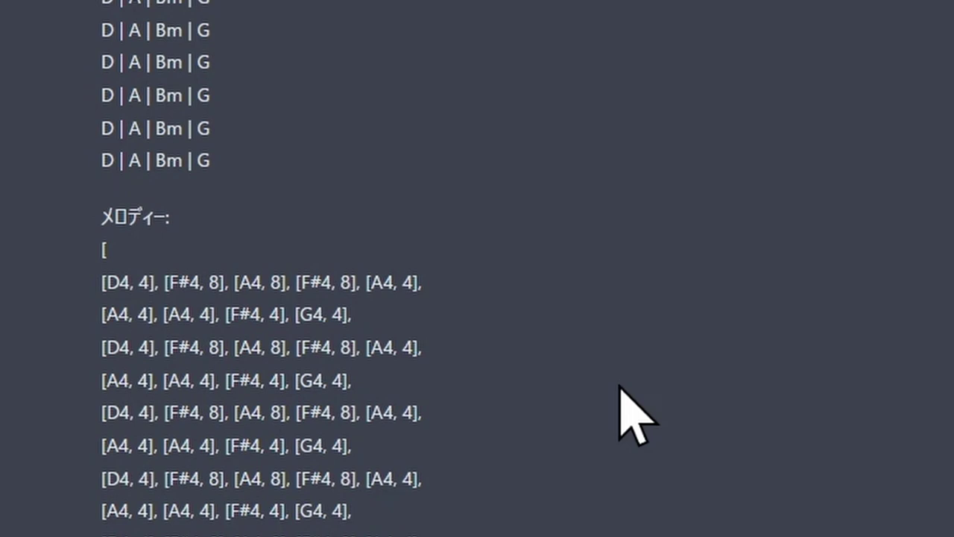
scroll(620, 387, down, 3)
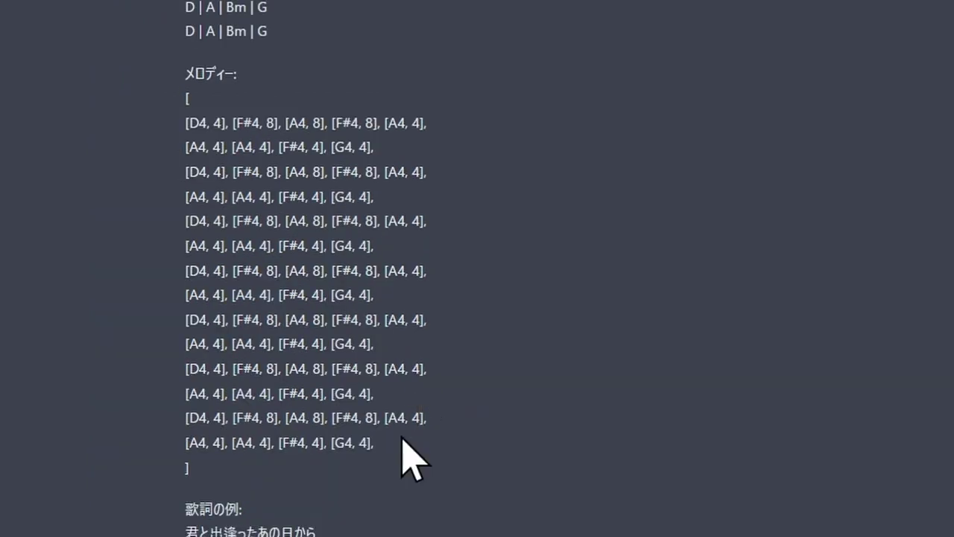
Select the melody note list in the reply and move GPT Melody Player up and right
mouse_move(401, 440)
mouse_down()
mouse_move(215, 231)
mouse_move(213, 155)
mouse_move(217, 173)
mouse_up()
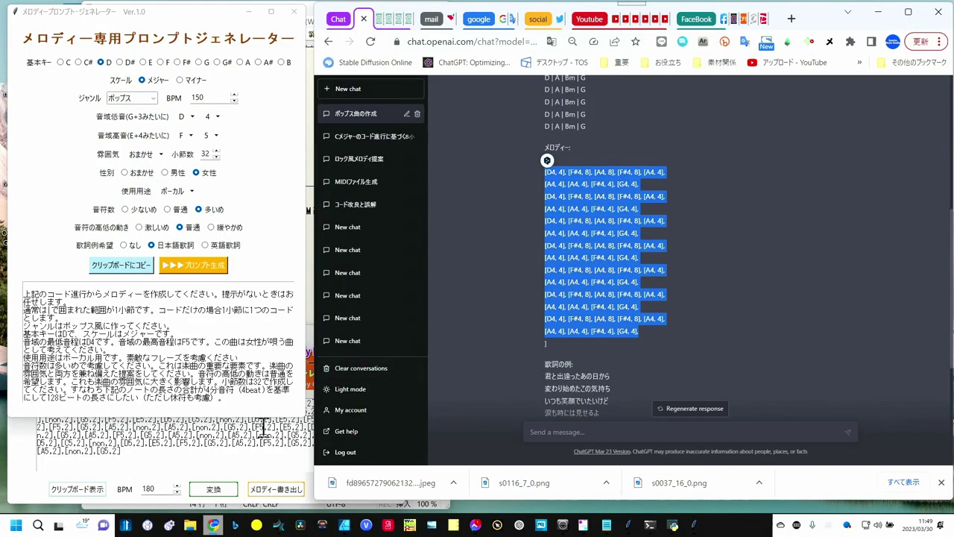
click(263, 426)
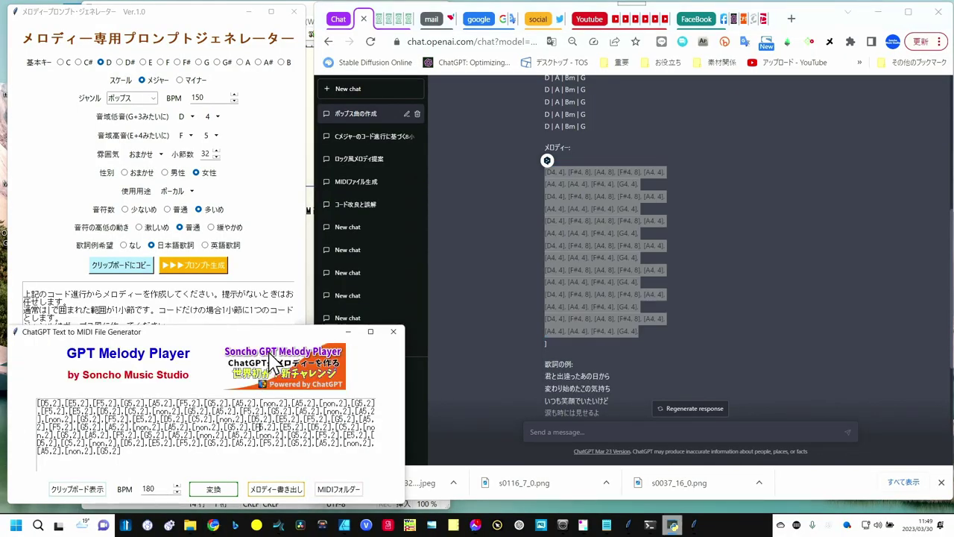
drag(281, 335, 554, 185)
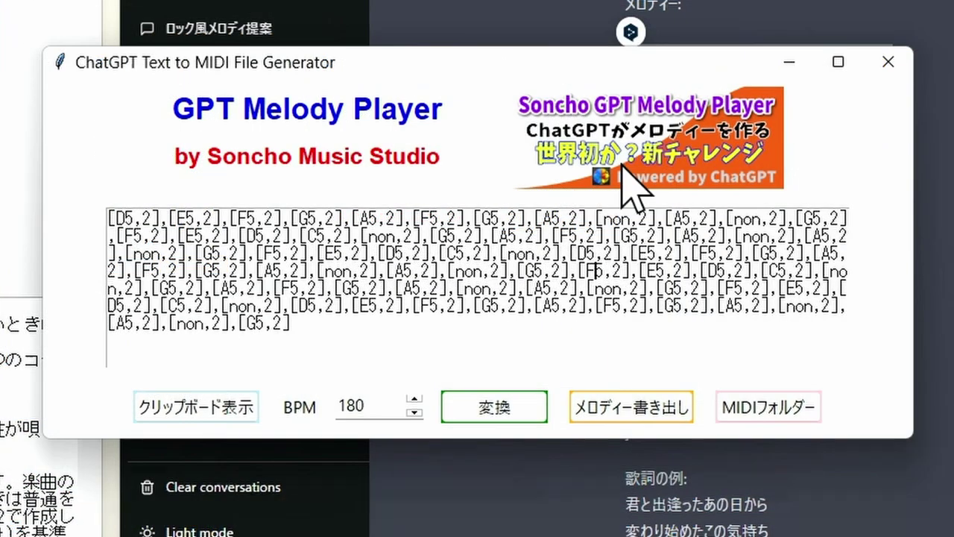
Load the copied melody and convert it into notes starting [D4,4],[F#4,8],[A4,8]
click(224, 417)
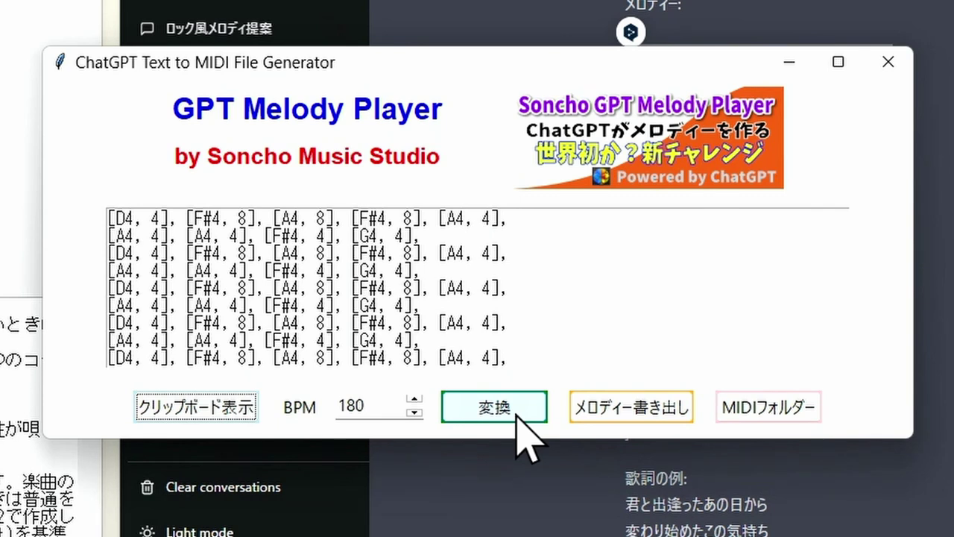
click(525, 435)
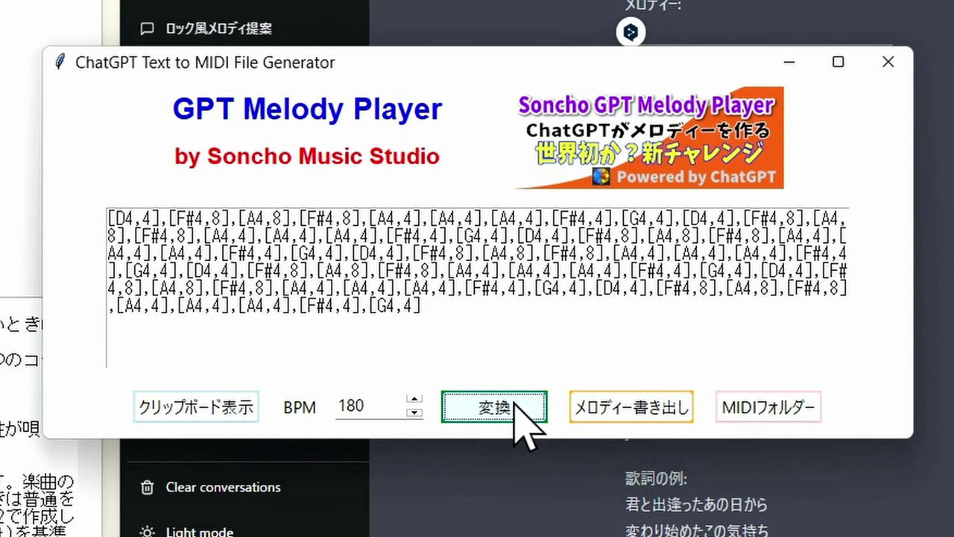
Export the melody as 20230409_085405_melody.mid and dismiss the success notice
click(605, 429)
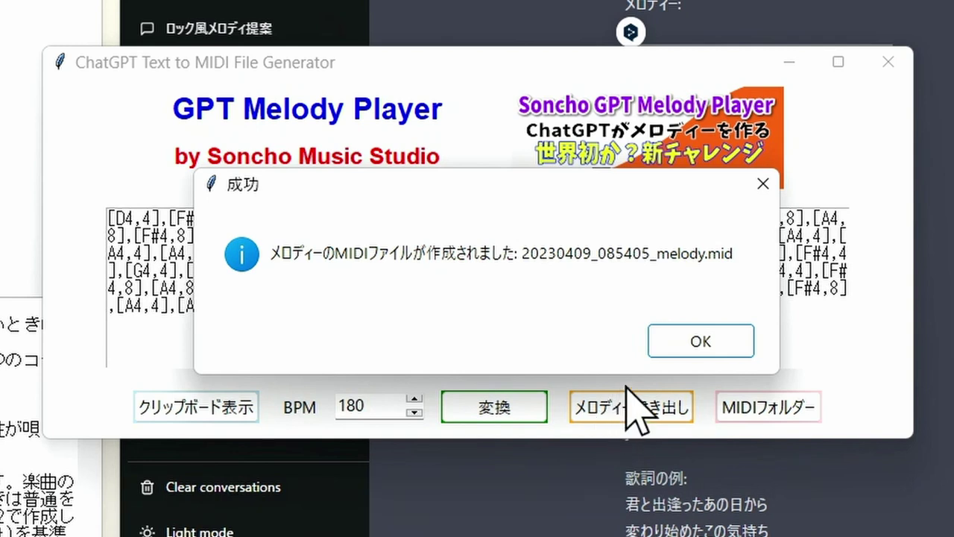
click(686, 343)
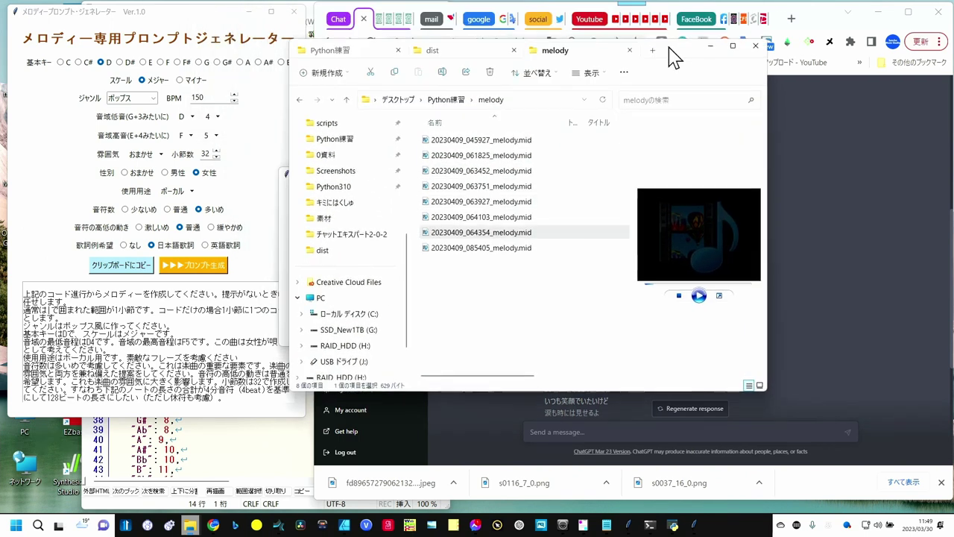
Reposition the Explorer window showing the melody folder's eight .mid files
drag(670, 59, 678, 79)
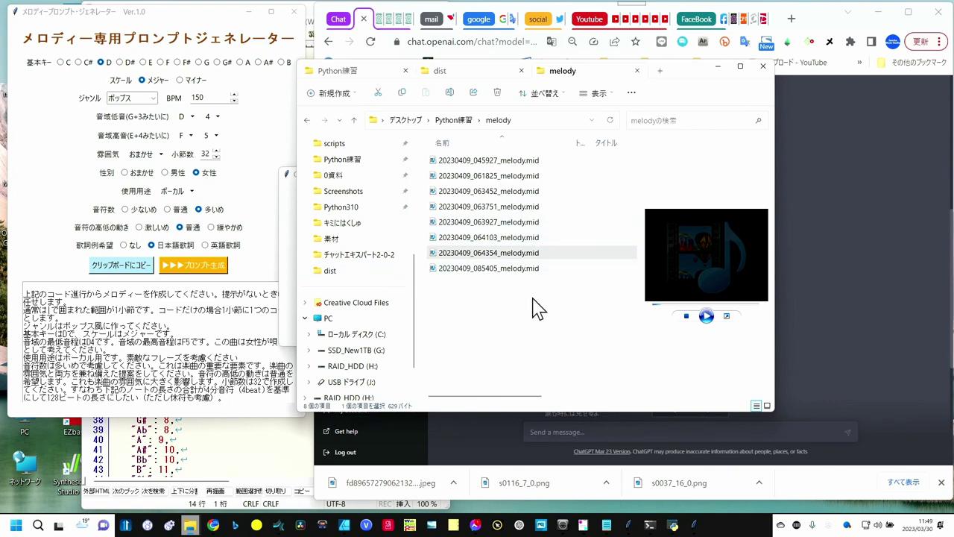
Delete all eight old .mid files so the melody folder is empty
drag(493, 297, 525, 161)
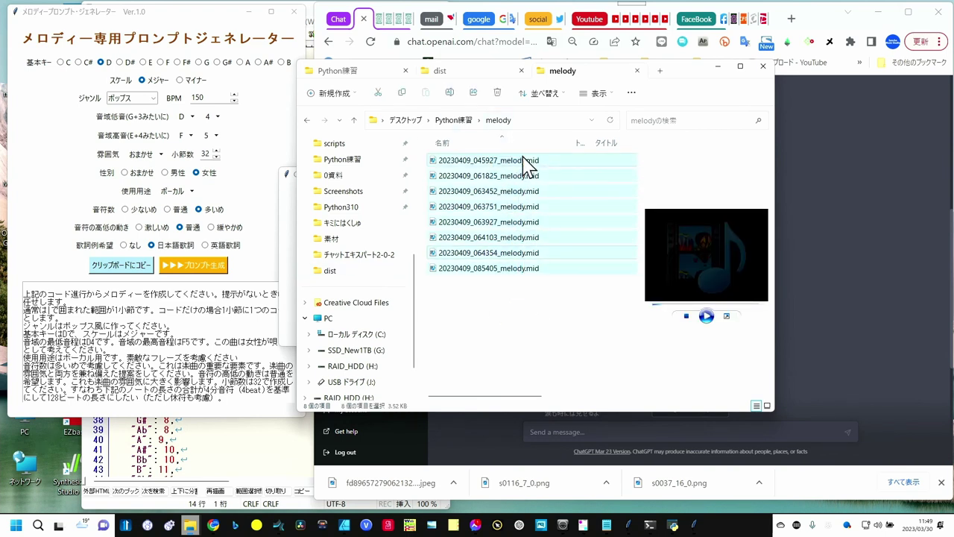
right_click(514, 170)
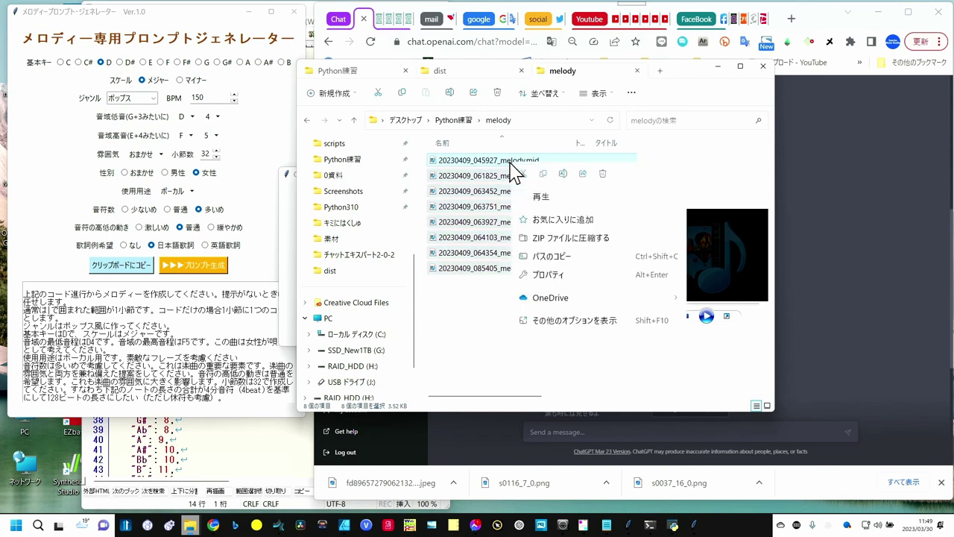
click(603, 179)
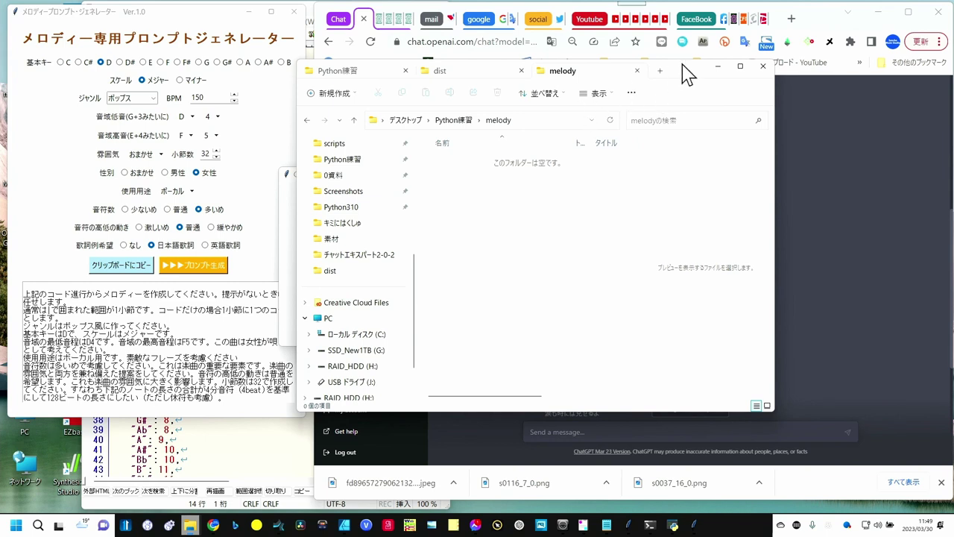
mouse_move(688, 72)
mouse_down()
mouse_move(505, 82)
mouse_move(466, 70)
mouse_up()
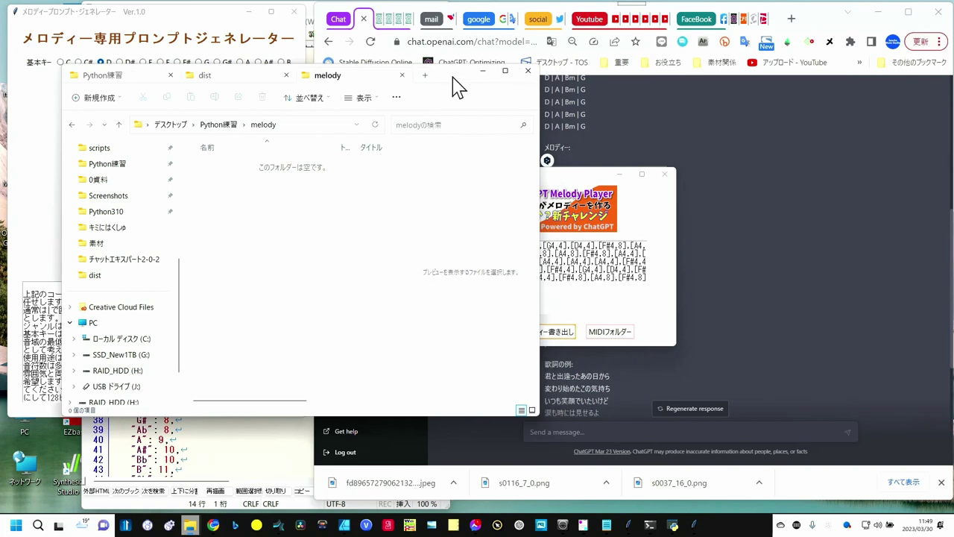
Export the melody as 20230409_085539_melody.mid and open it in the media player
drag(469, 86, 413, 87)
click(540, 340)
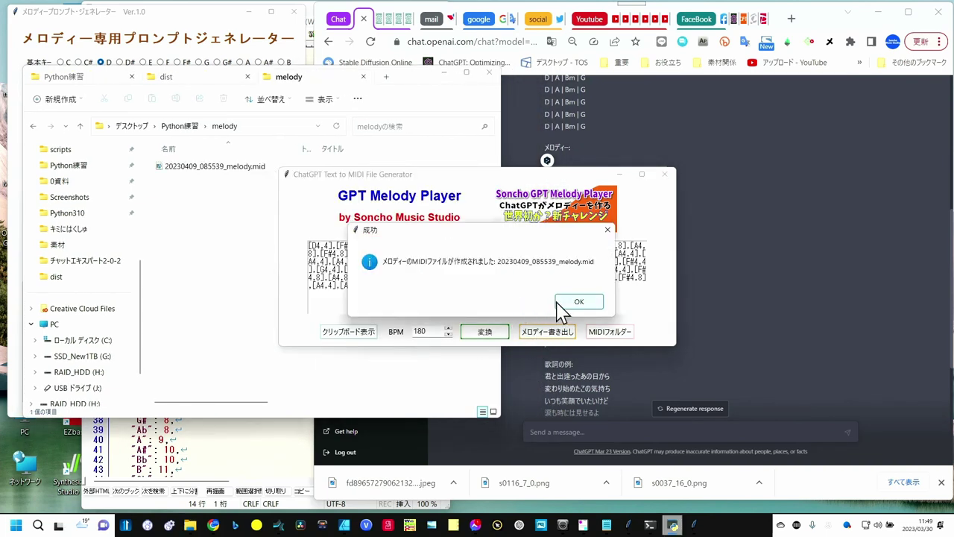
click(564, 301)
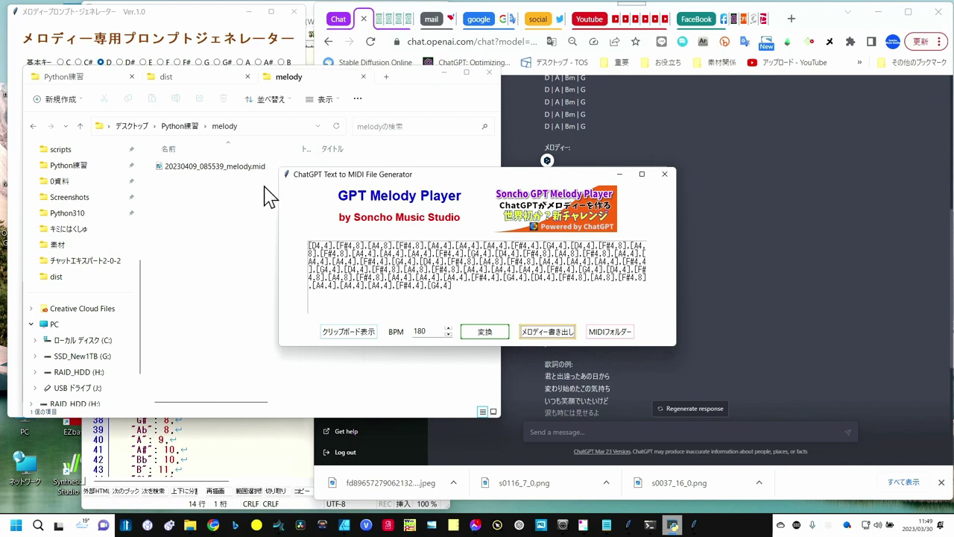
double_click(254, 165)
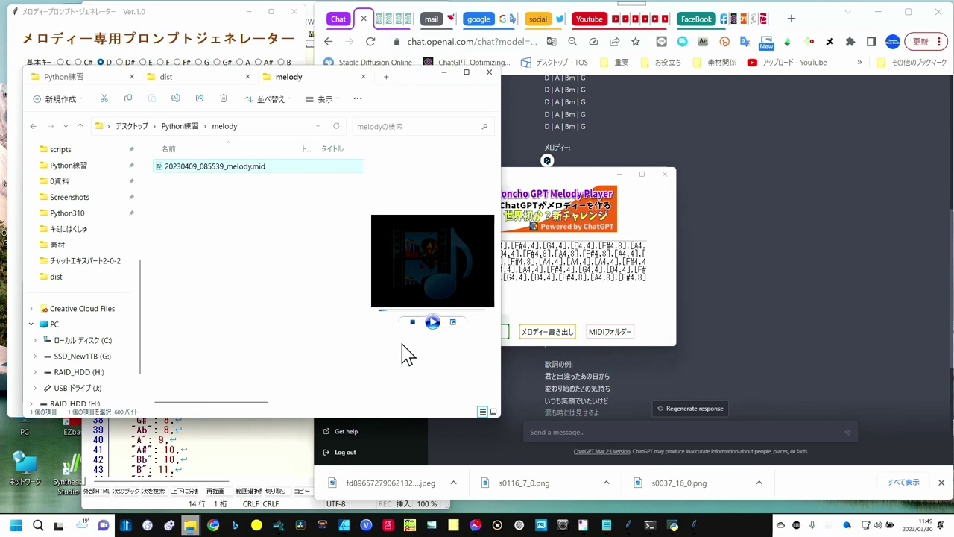
Play the exported melody file in the media player
click(434, 323)
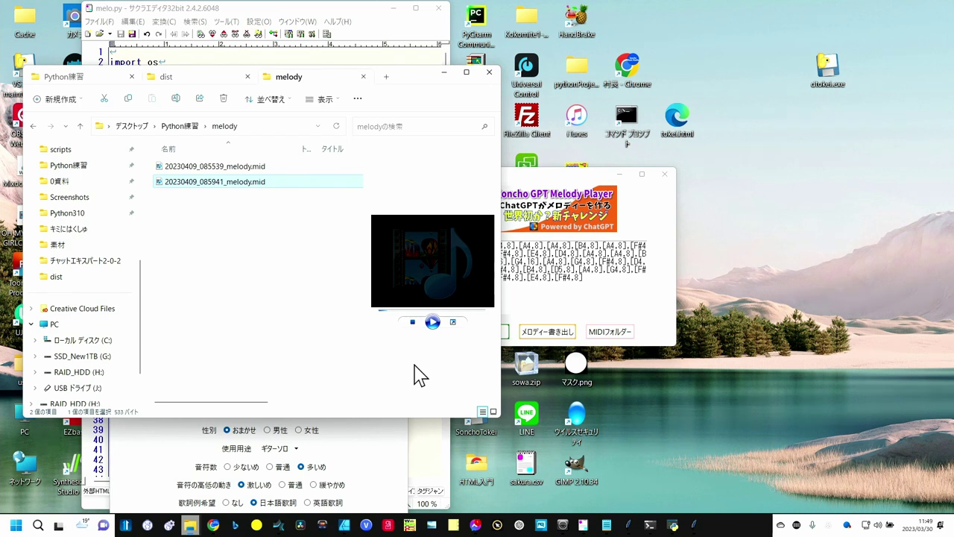
Set note count and pitch movement to normal and usage to woodwind phrase, then copy the regenerated prompt
click(389, 458)
drag(332, 282, 343, 114)
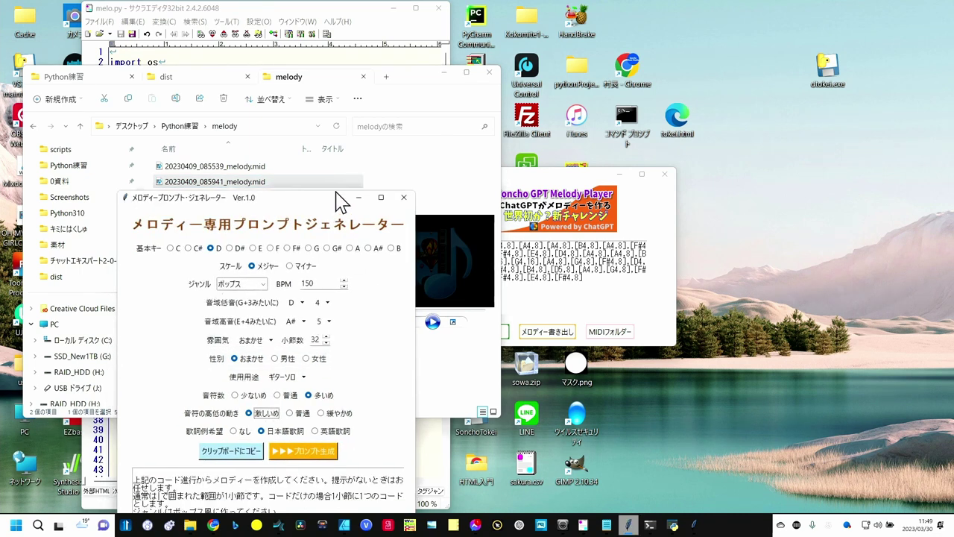
scroll(246, 188, down, 1)
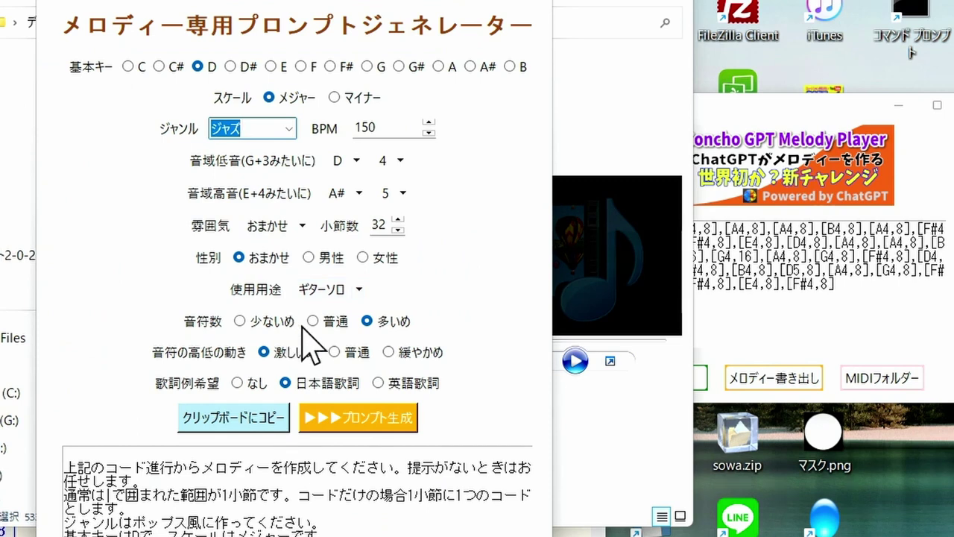
click(334, 322)
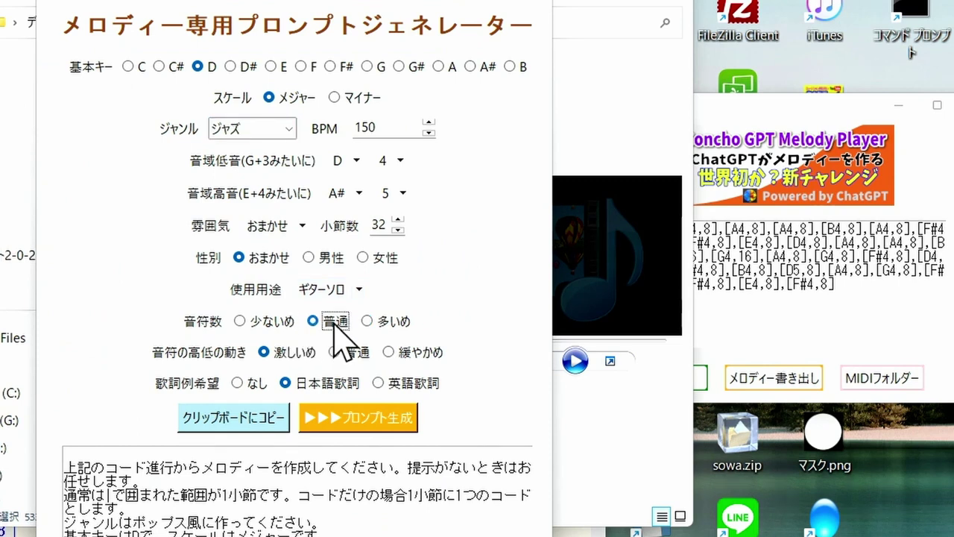
click(341, 353)
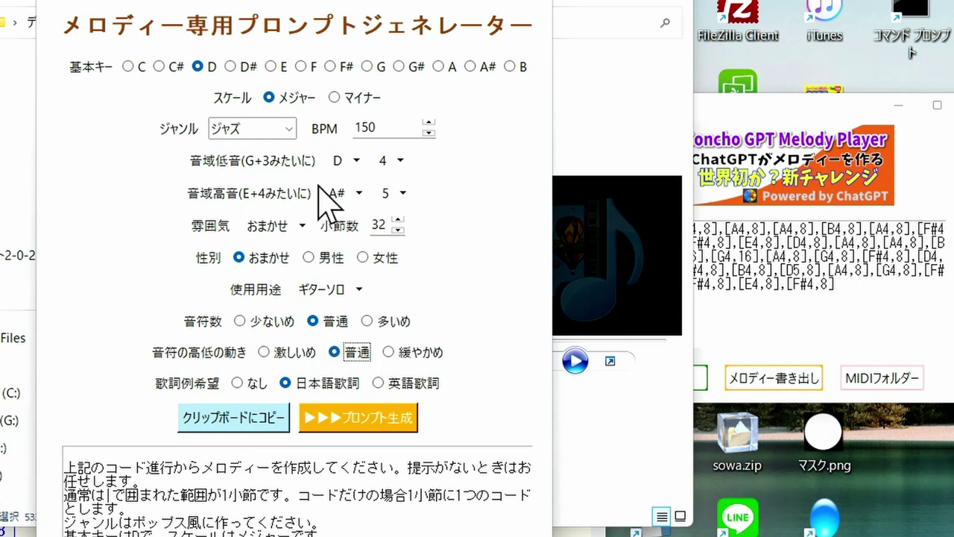
click(360, 289)
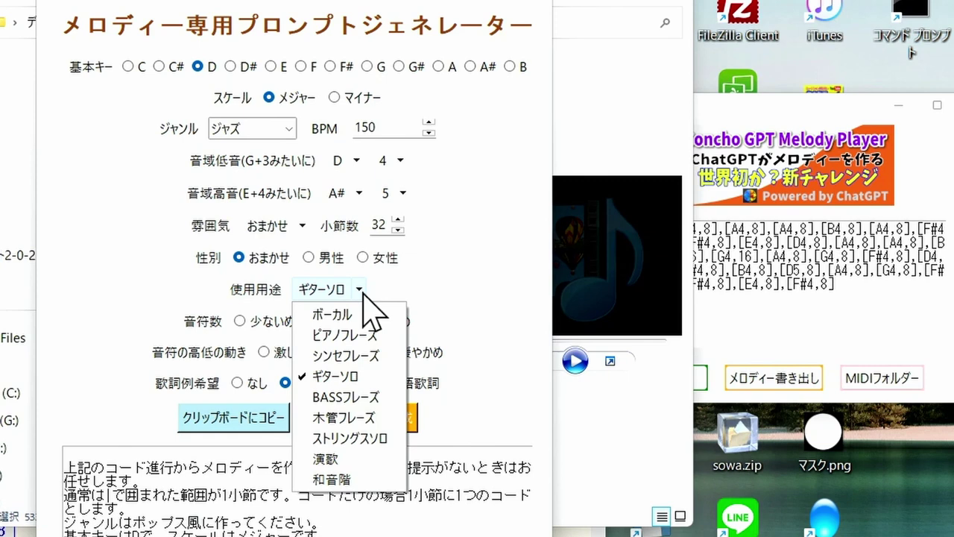
click(368, 419)
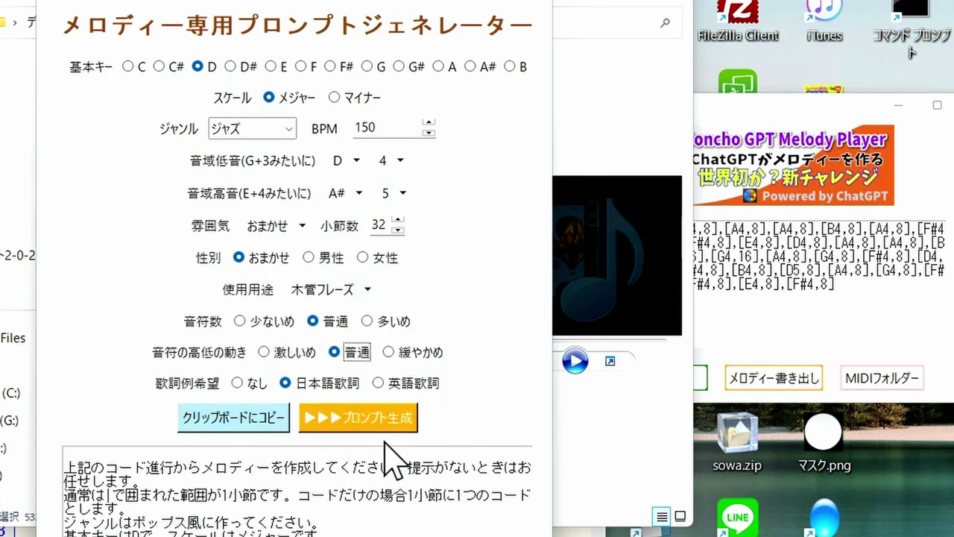
click(359, 427)
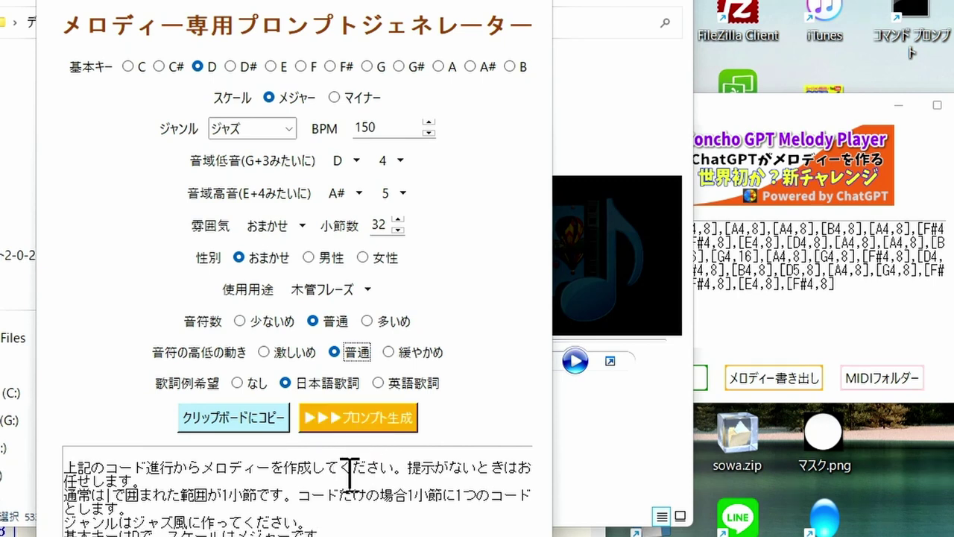
click(255, 425)
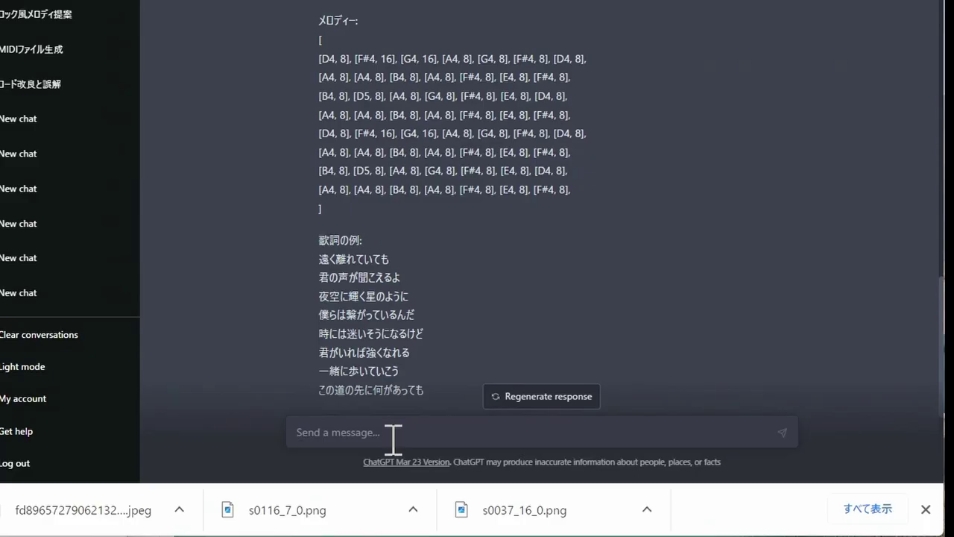
Paste the jazz woodwind melody prompt into ChatGPT and send it
click(393, 436)
key(ctrl+v)
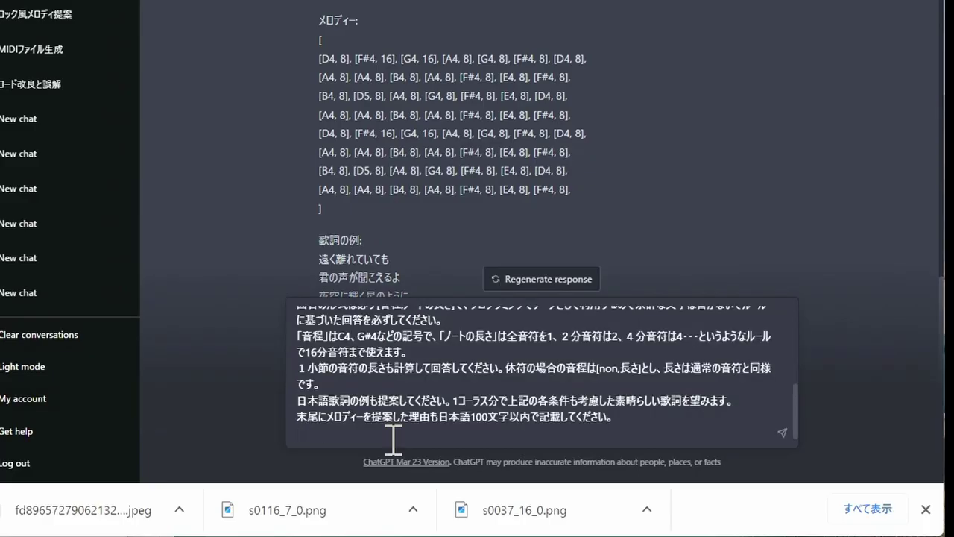
click(782, 433)
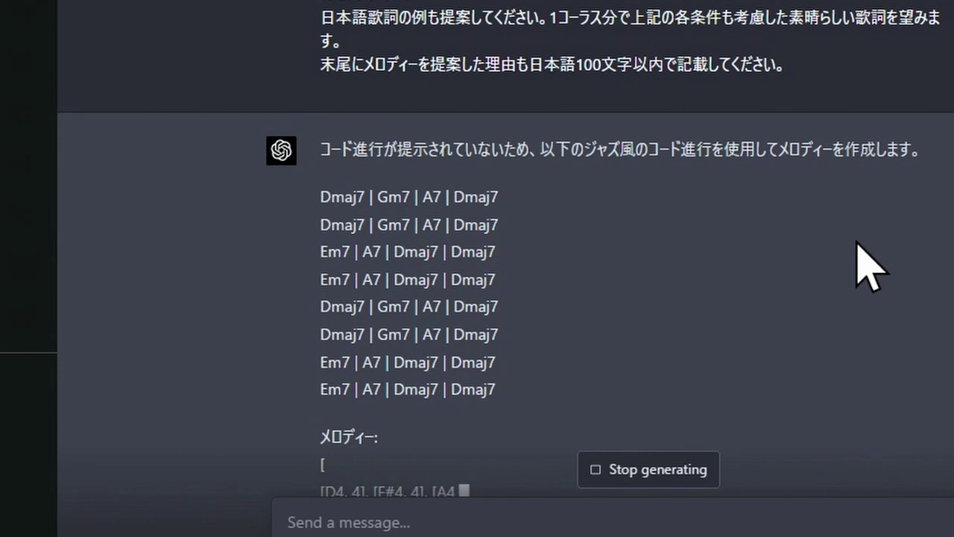
Select the reply's melody notes, beginning [D4, 4], [F#4, 4], [A4, 4]
scroll(829, 201, down, 2)
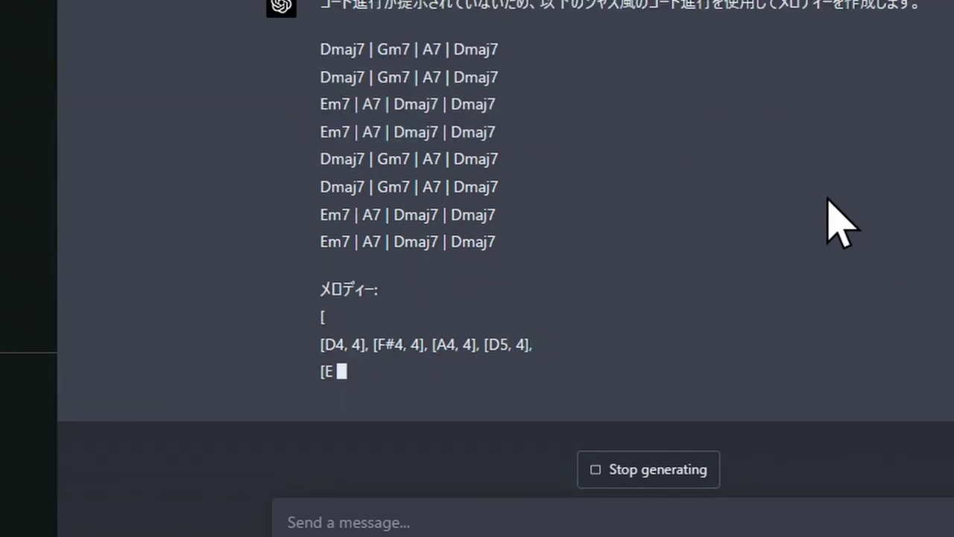
scroll(828, 200, down, 3)
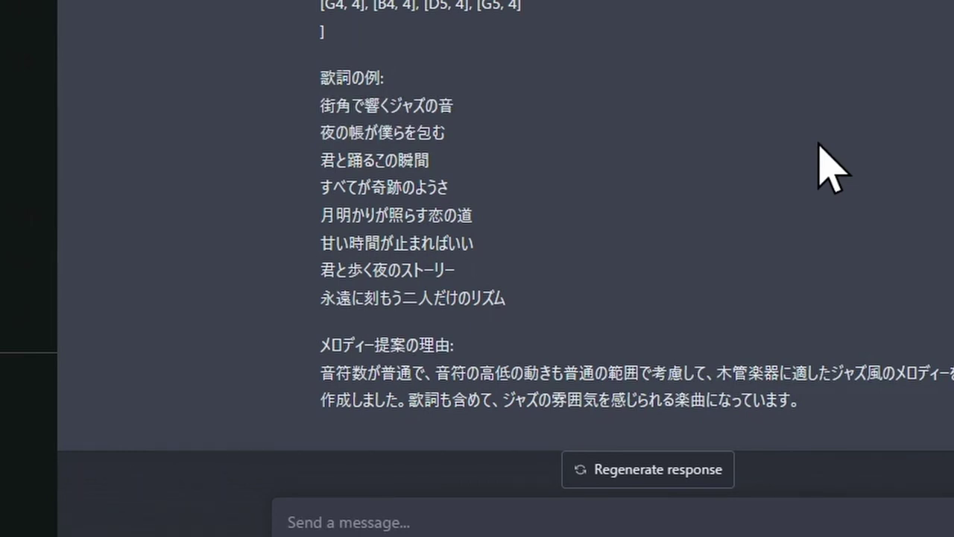
scroll(821, 144, down, 2)
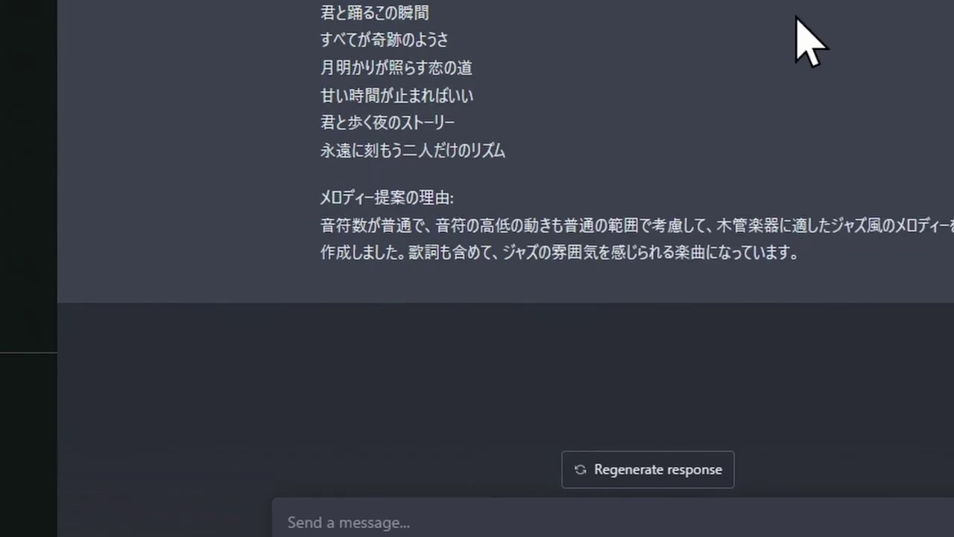
scroll(797, 38, up, 4)
mouse_move(524, 151)
mouse_down()
mouse_move(384, 159)
mouse_move(325, 75)
mouse_move(306, 1)
mouse_up()
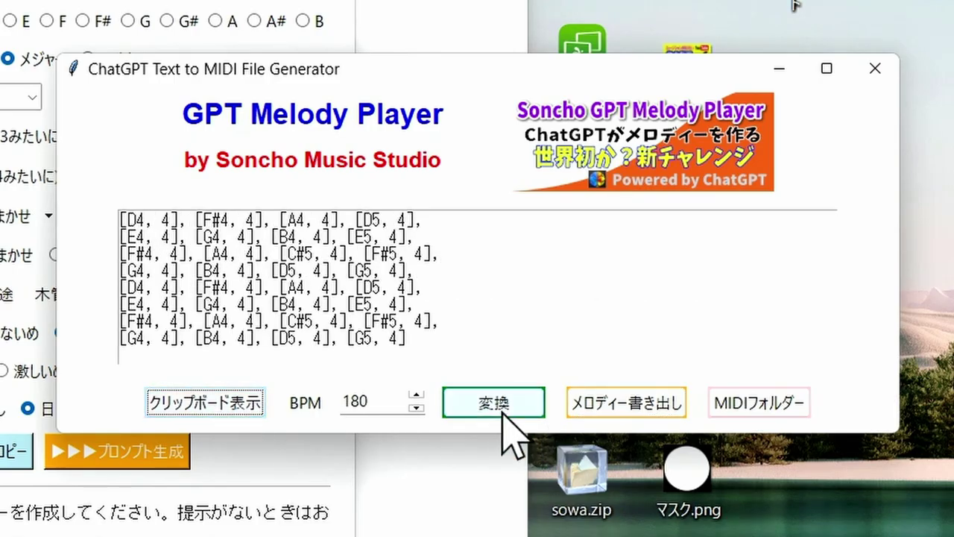
Convert the pasted melody to compact note format, removing a stray trailing character
click(501, 409)
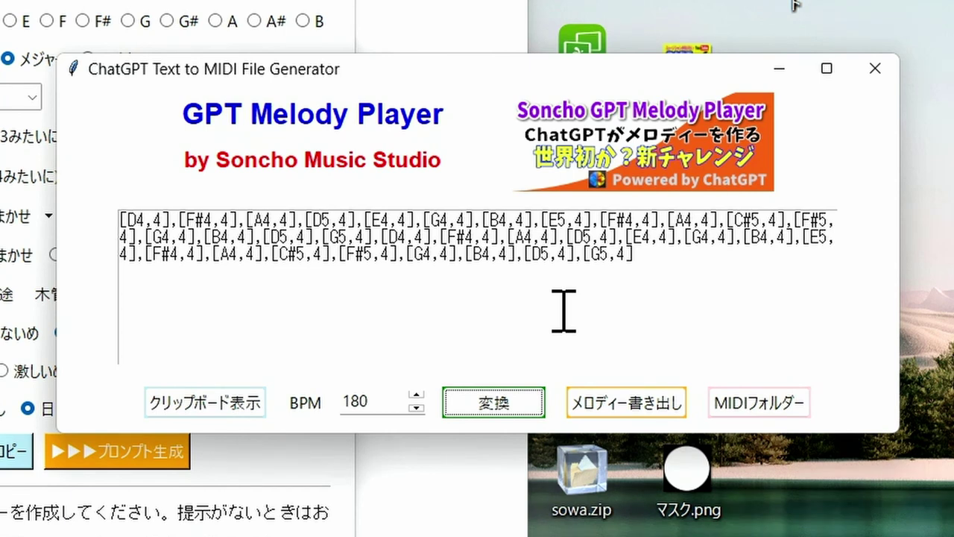
click(639, 255)
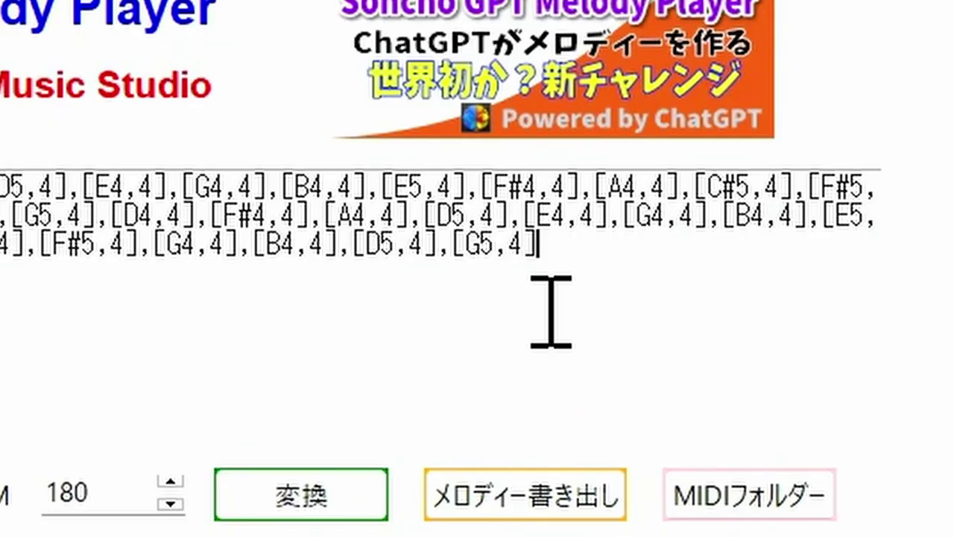
text(+)
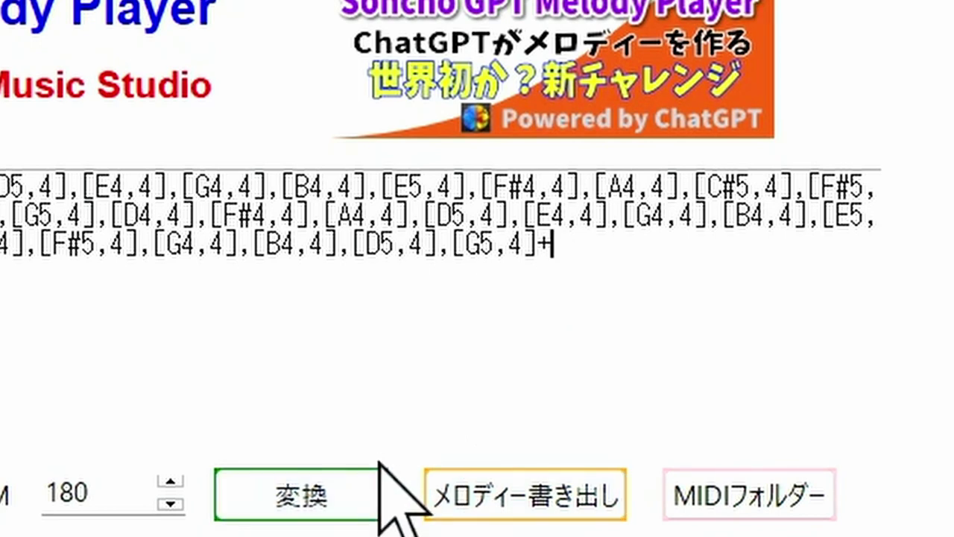
click(340, 493)
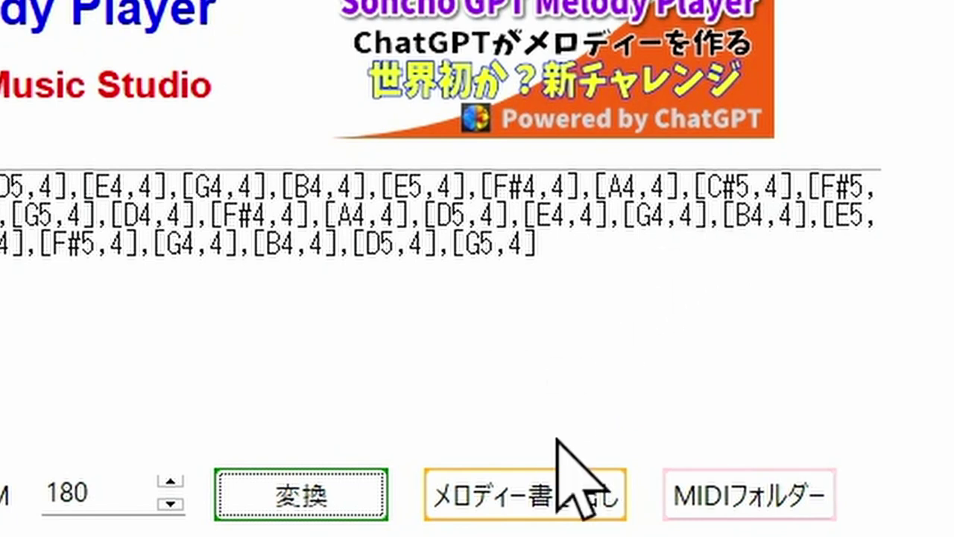
Export the jazz melody as the MIDI file 20230409_090348_melody.mid
click(528, 509)
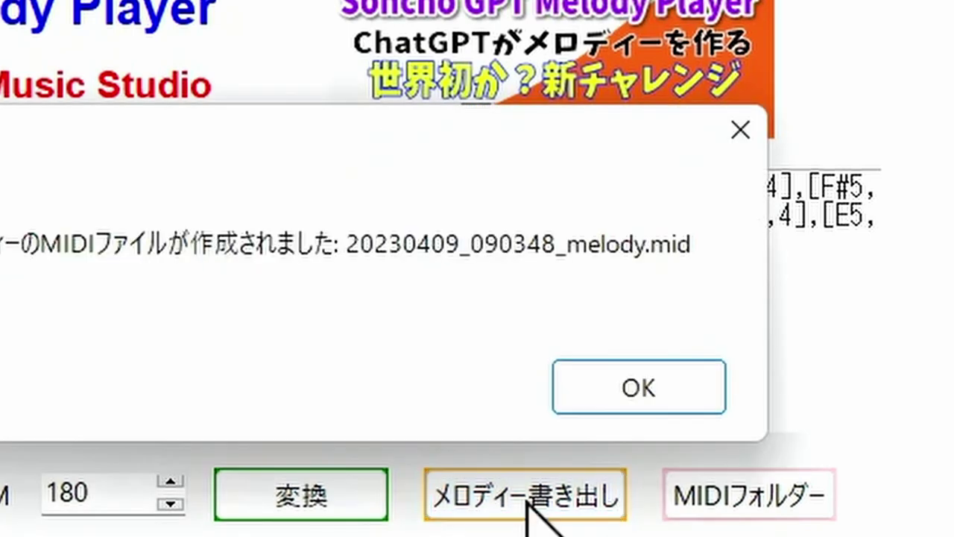
click(639, 387)
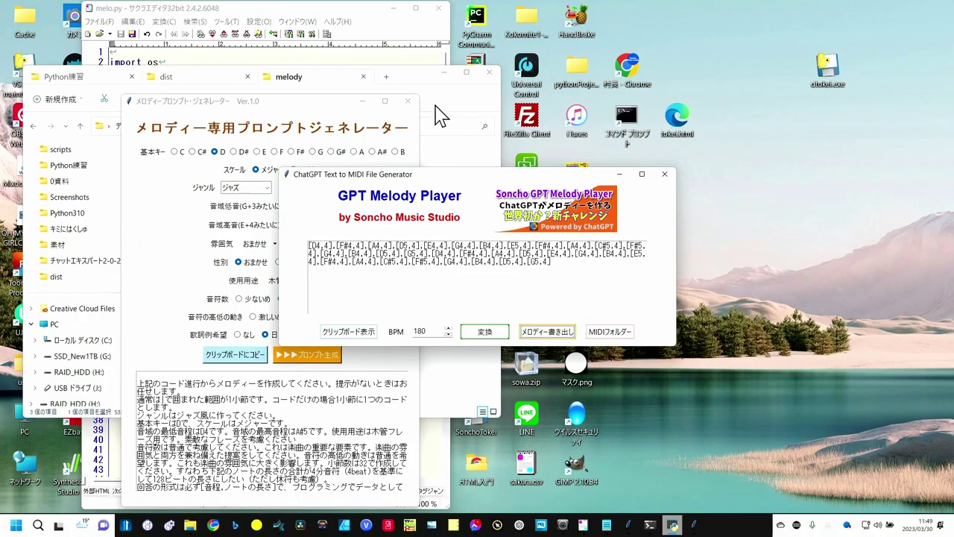
click(440, 115)
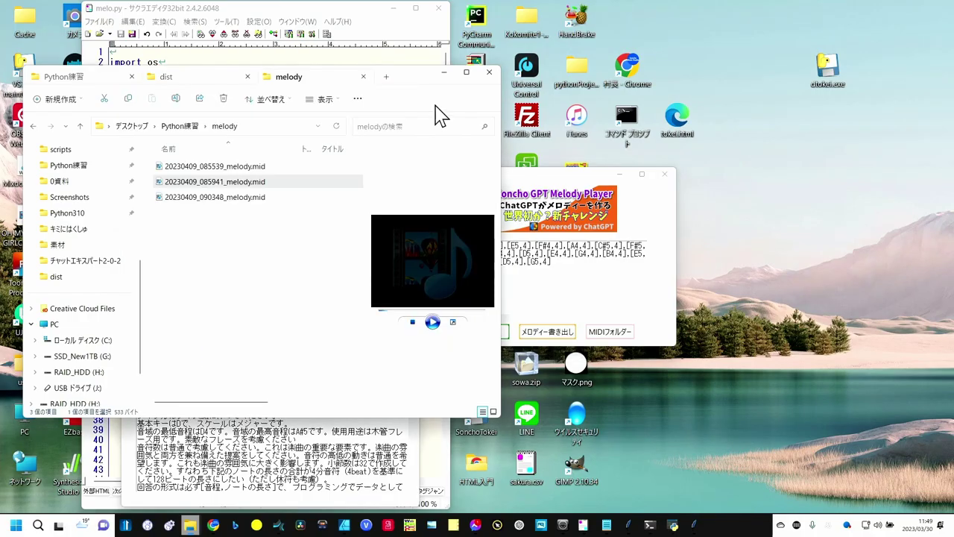
Select 20230409_090348_melody.mid in the melody folder
click(253, 200)
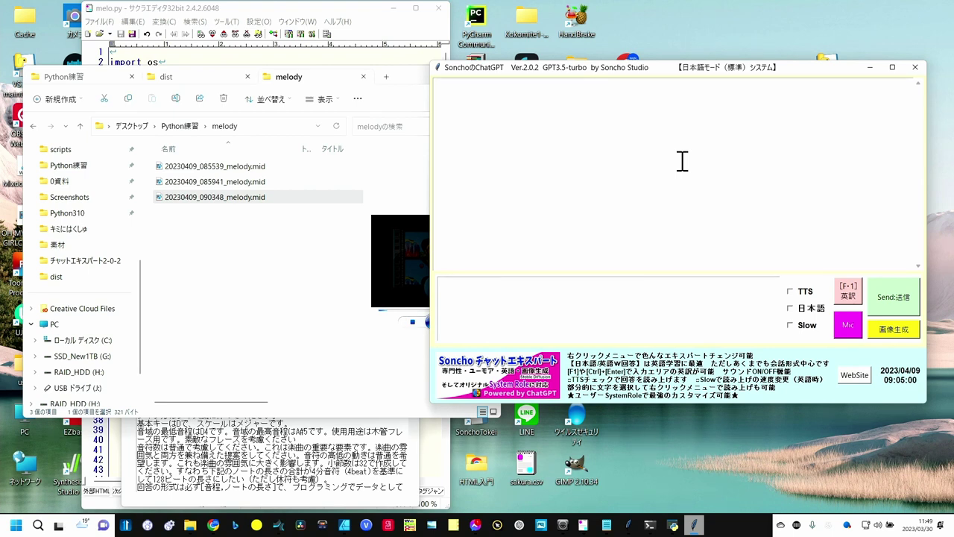
Switch Soncho ChatGPT to the コード進行アシスト chord-progression expert mode
right_click(633, 151)
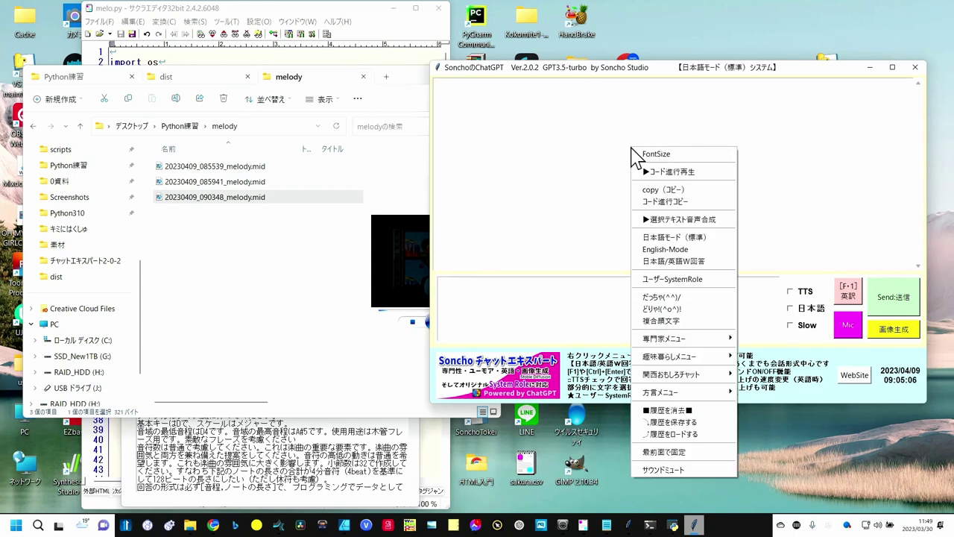
mouse_move(477, 453)
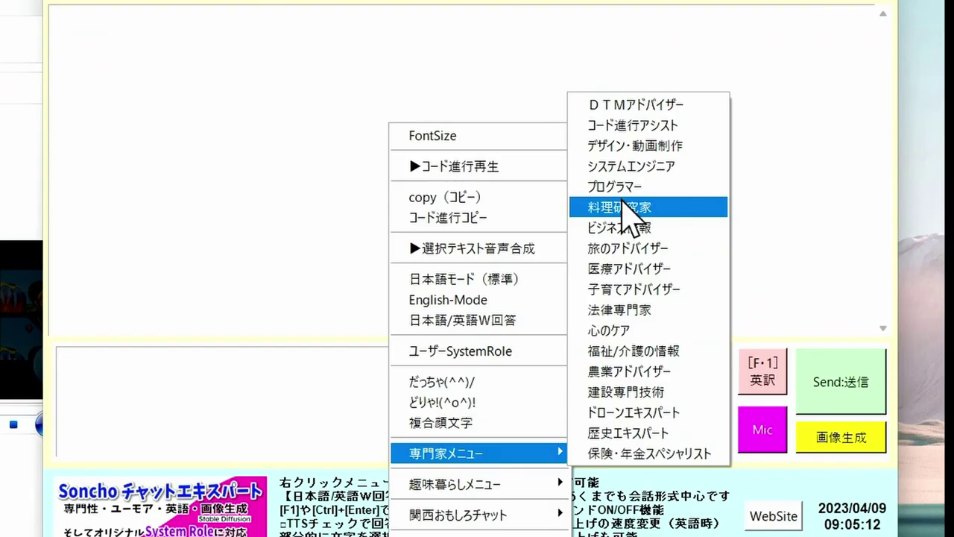
click(643, 128)
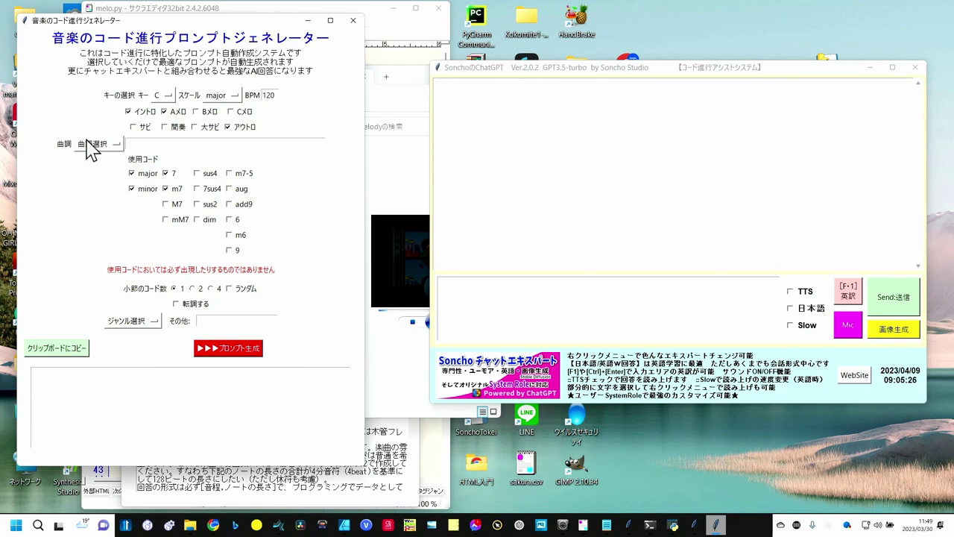
Set key E and Blues scale, including 大サビ and 間奏 sections
click(164, 95)
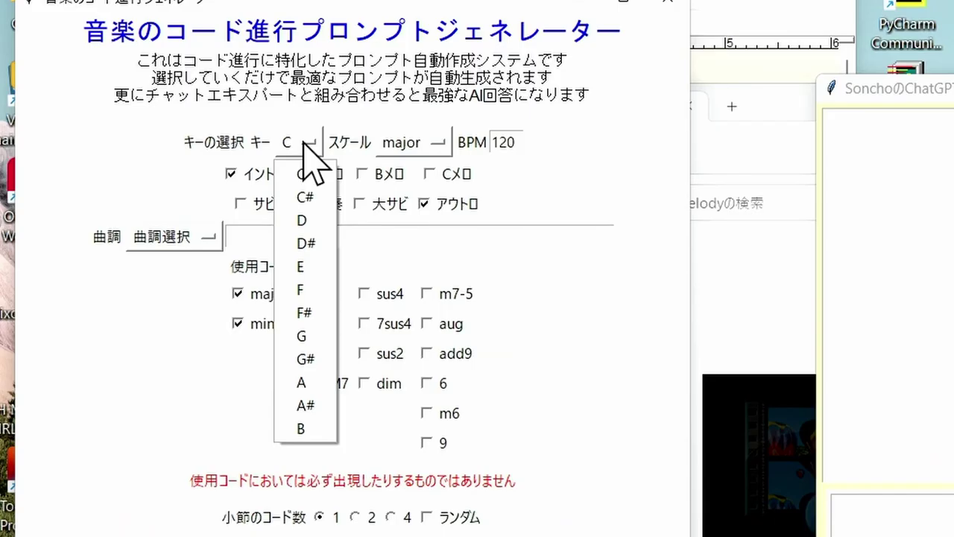
click(306, 266)
click(412, 143)
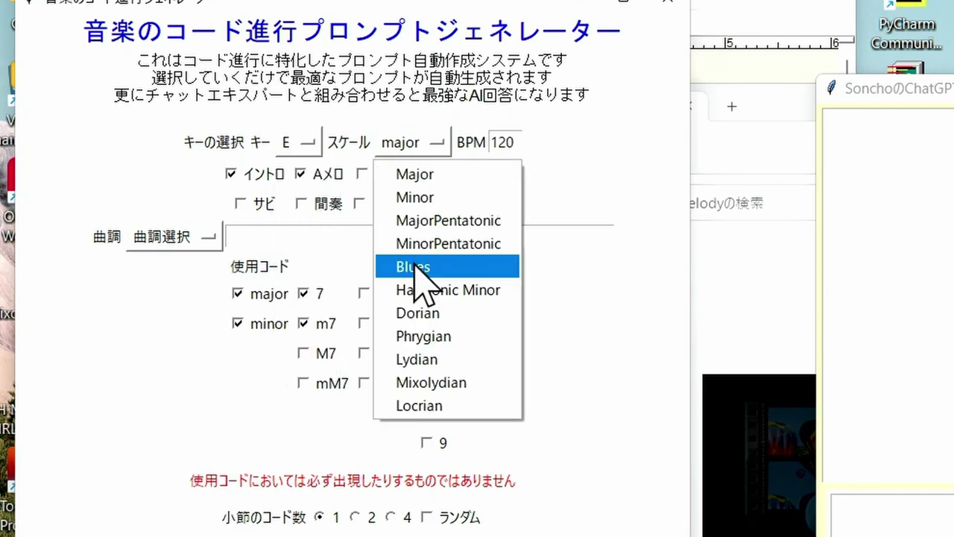
click(415, 265)
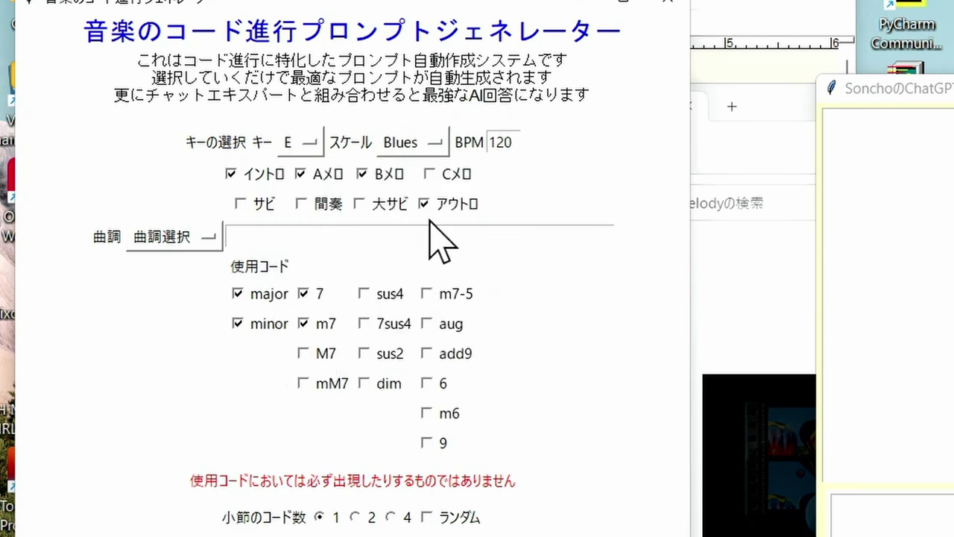
click(358, 203)
click(325, 205)
Choose mood 切ない, random chords per bar and genre フュージョン, then generate the prompt
click(204, 240)
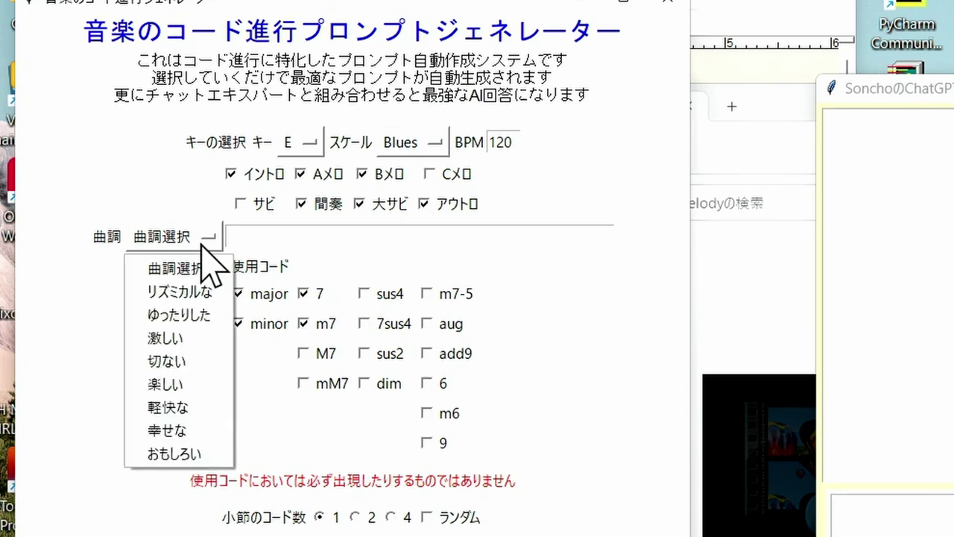
click(185, 364)
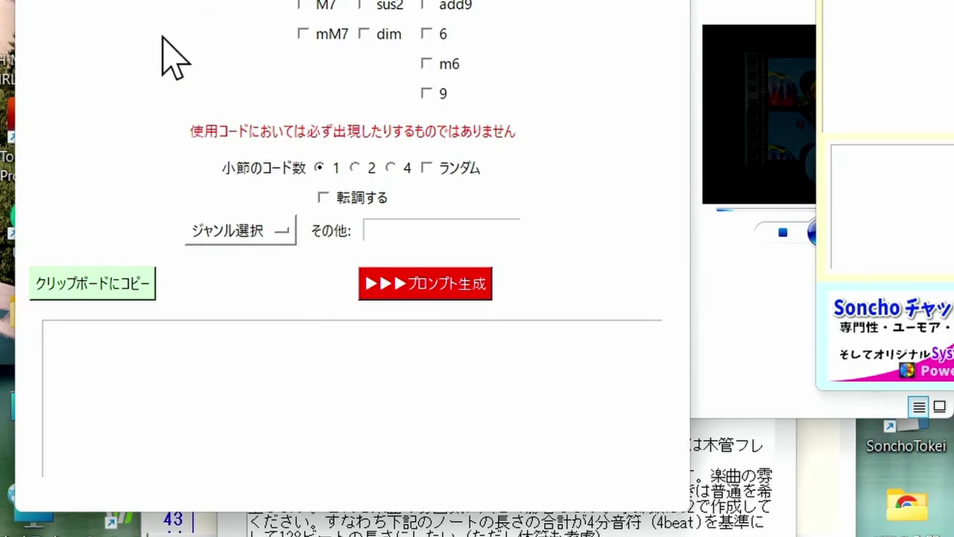
click(433, 167)
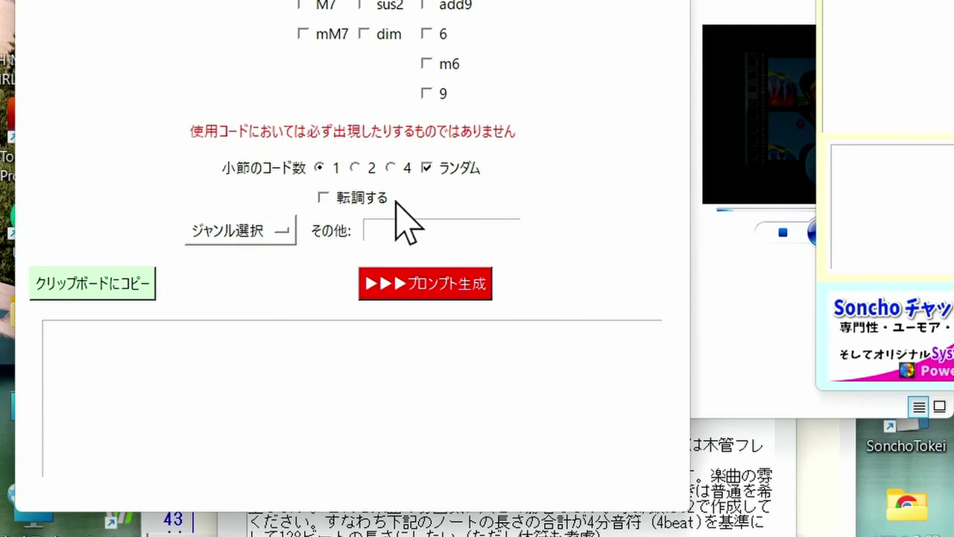
click(285, 230)
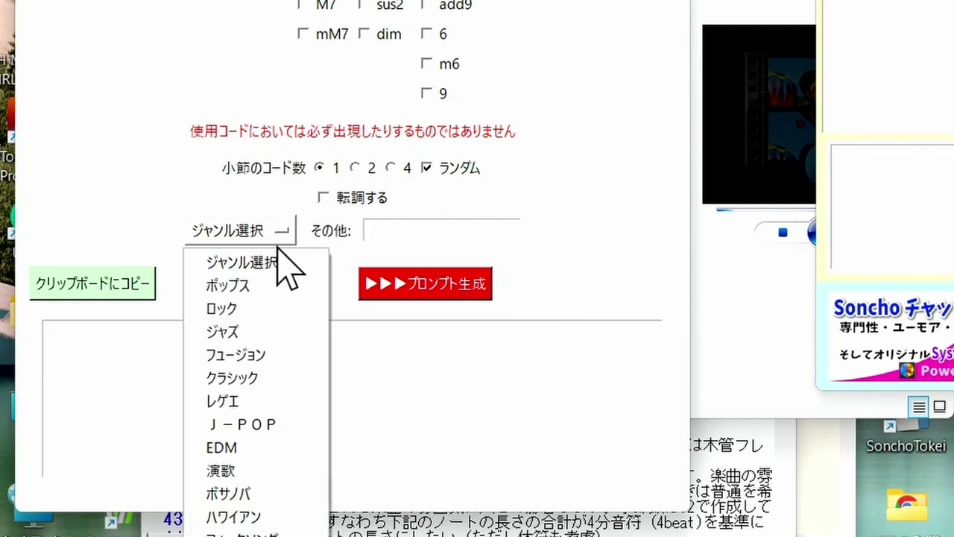
click(253, 355)
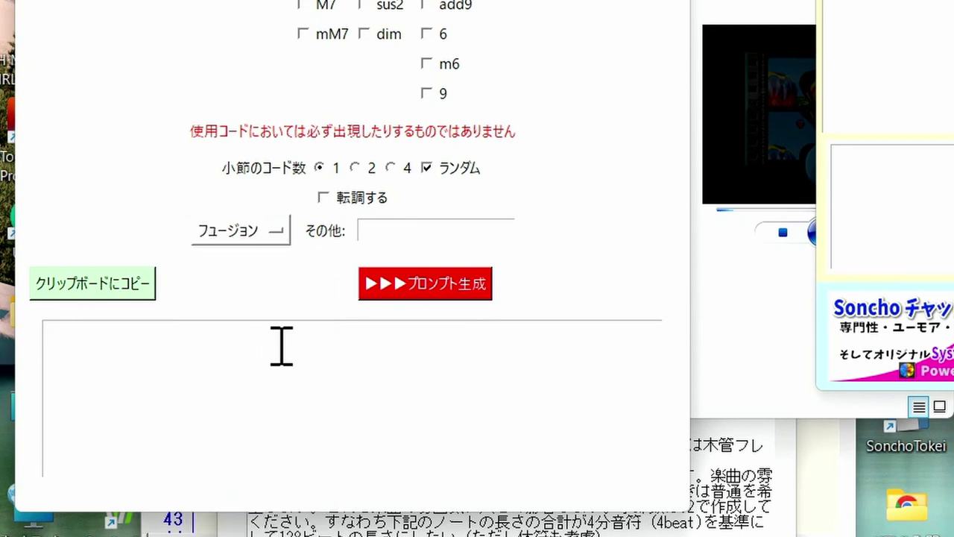
click(432, 286)
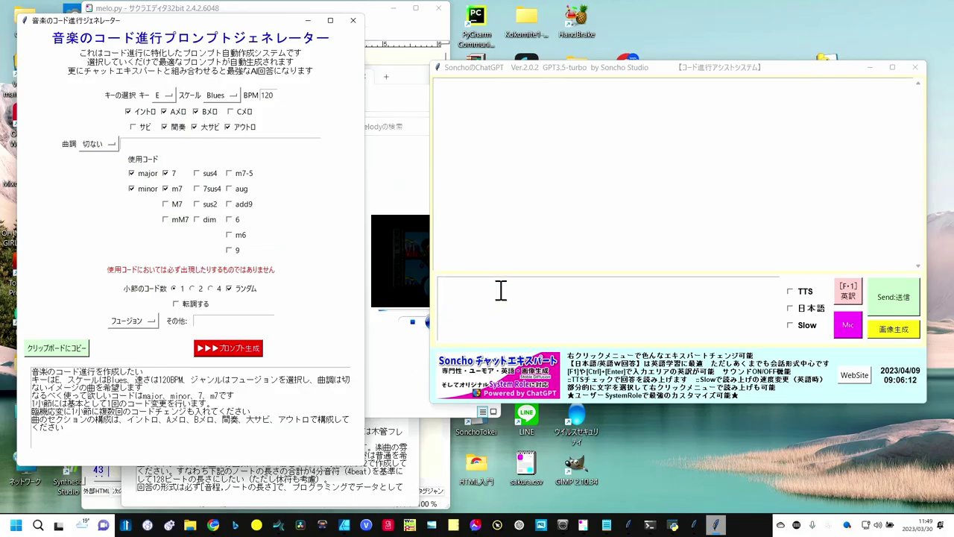
Paste the chord progression prompt into Soncho ChatGPT and send it
click(501, 291)
key(ctrl+v)
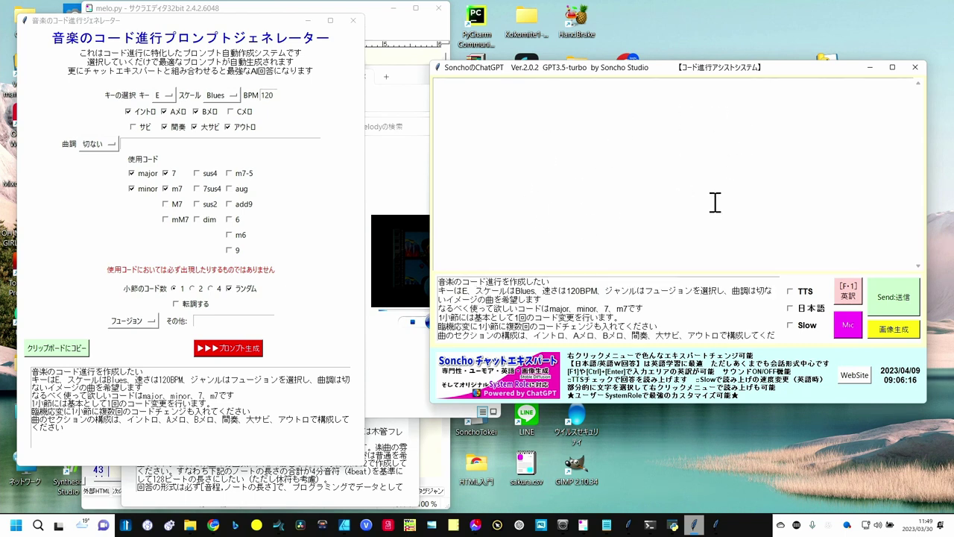
click(889, 301)
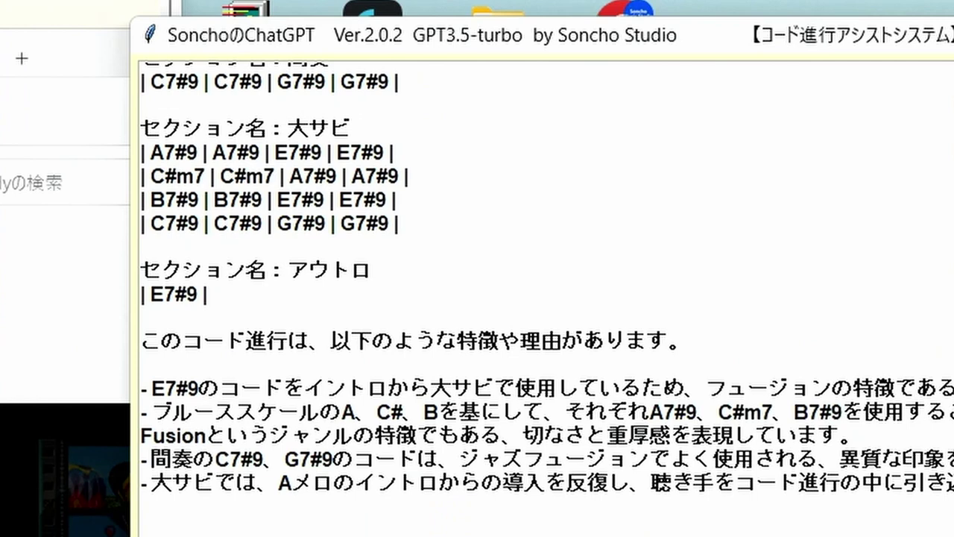
Select the reply's E7#9-based chord sections from イントロ to アウトロ
scroll(941, 324, up, 3)
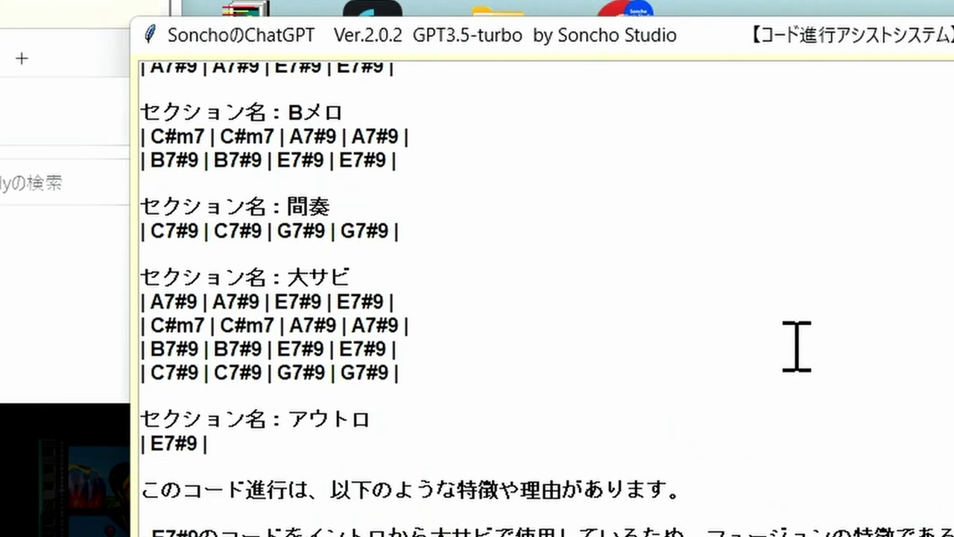
scroll(440, 421, up, 1)
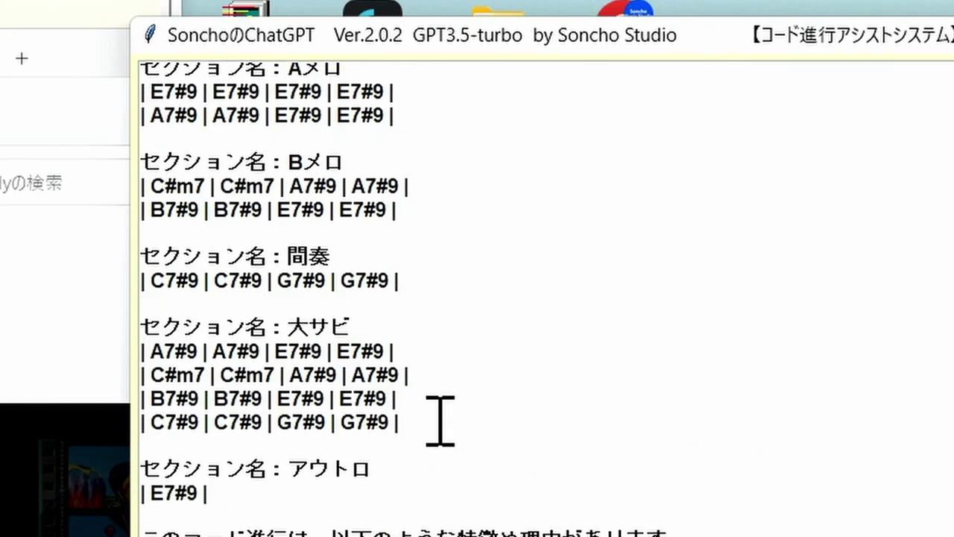
mouse_move(401, 422)
mouse_down()
mouse_move(164, 161)
mouse_move(136, 58)
mouse_up()
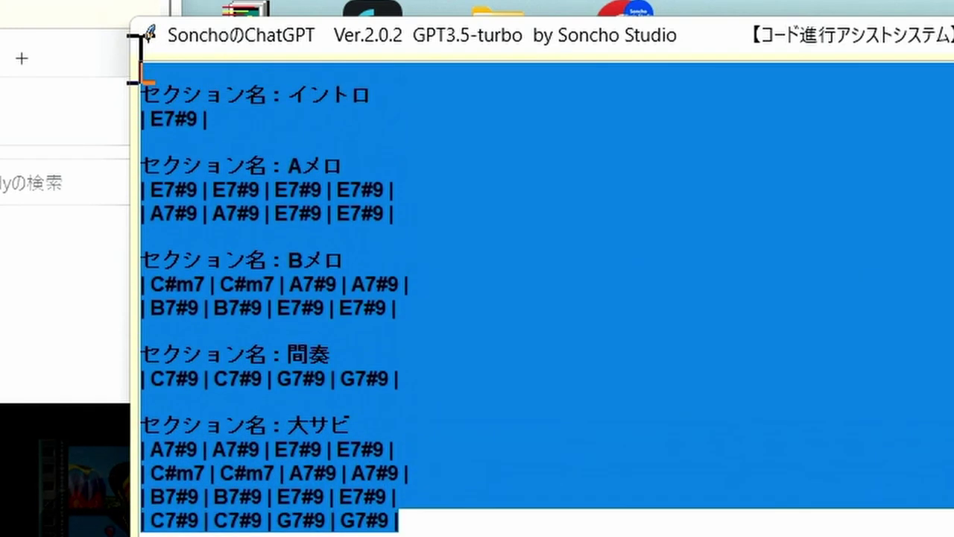
Load the selected chord progression, starting |E7#9|, into the MIDI再生＆書き出し window at 120 BPM
drag(135, 58, 139, 201)
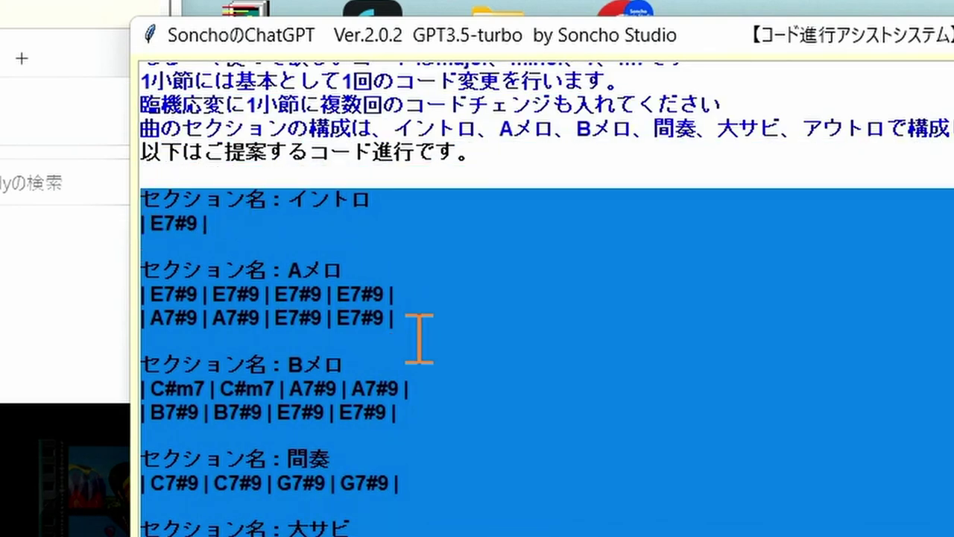
right_click(351, 326)
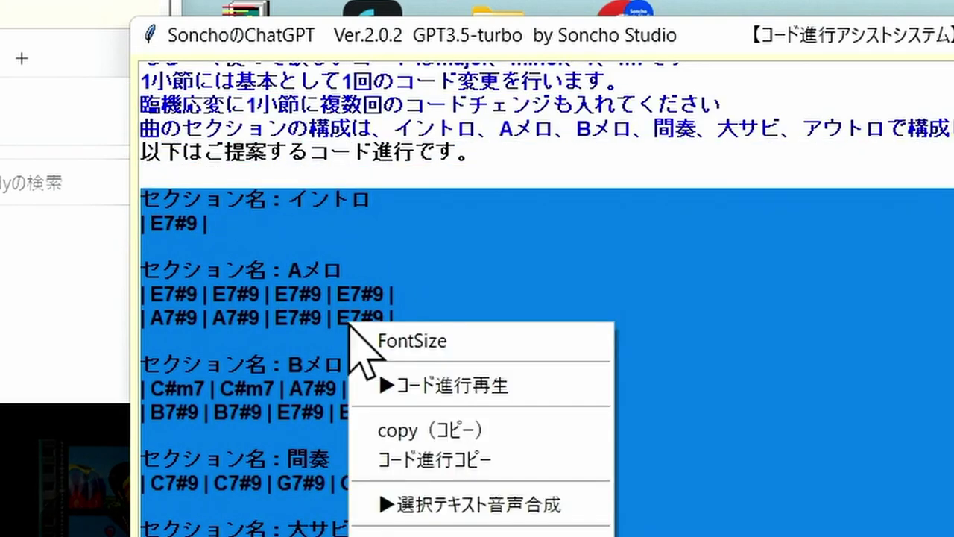
click(430, 386)
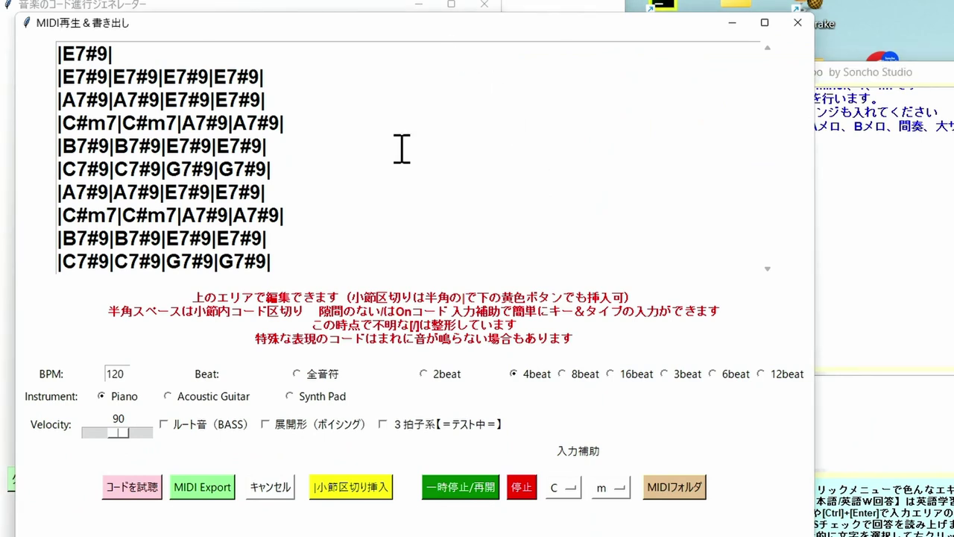
Select the |E7#9| chord lines in the MIDI window for copying into ChatGPT
mouse_move(403, 265)
mouse_down()
mouse_move(59, 75)
mouse_move(60, 52)
mouse_up()
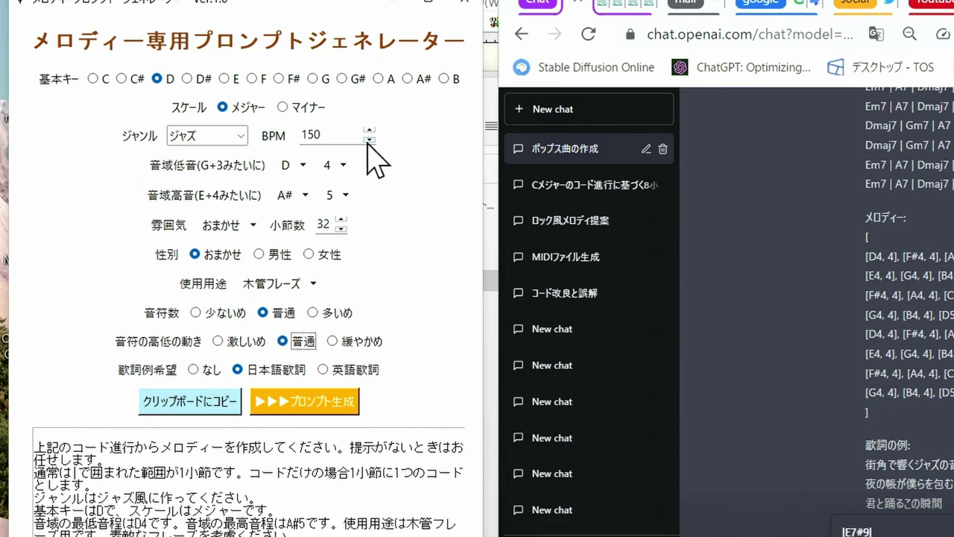
Change the melody prompt's BPM to 140, request English lyrics (英語歌詞), and regenerate it
drag(362, 134, 287, 135)
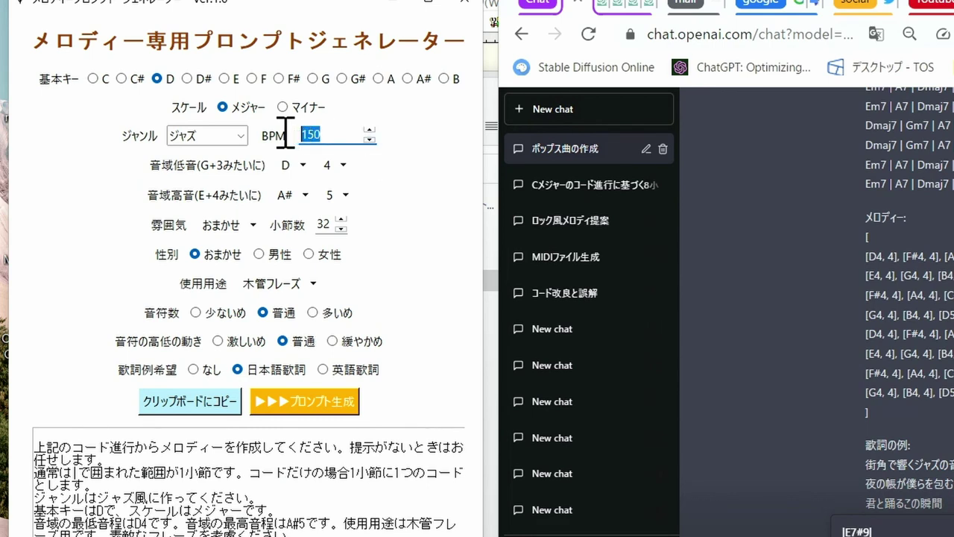
text(140)
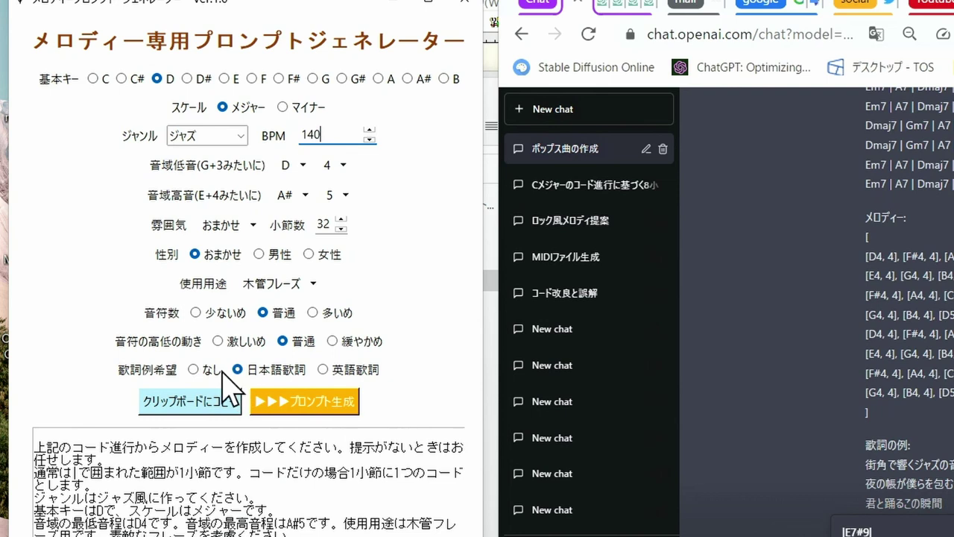
click(335, 370)
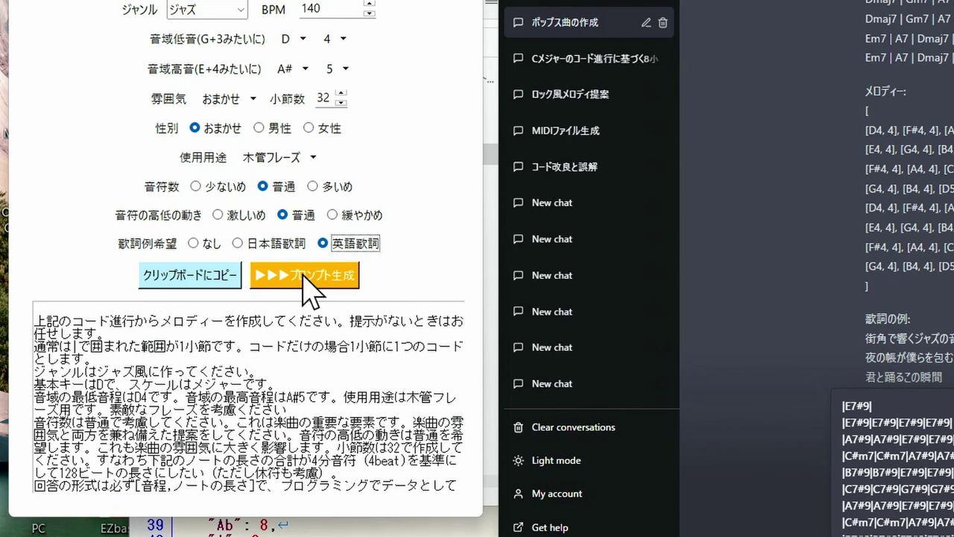
click(303, 276)
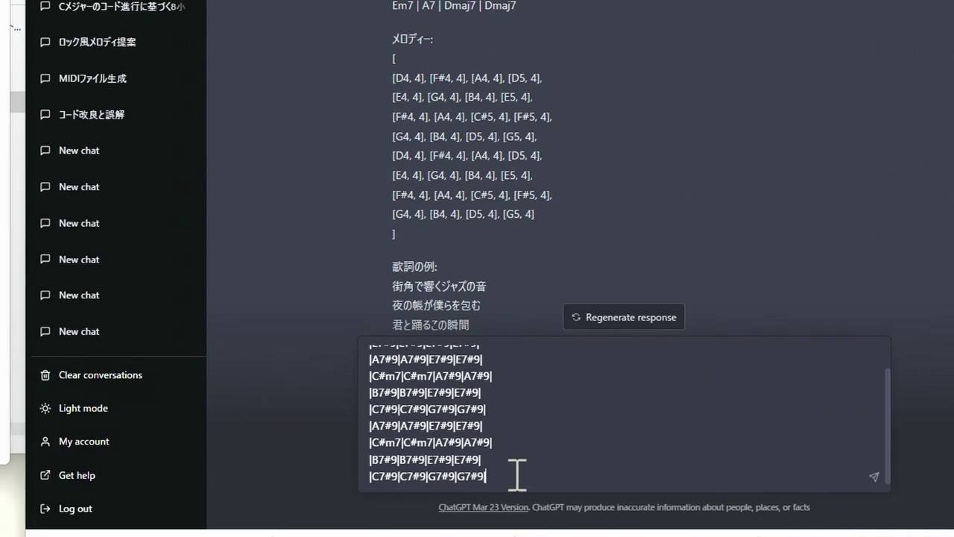
Paste the jazz melody prompt after the chord progression and send it to ChatGPT
key(ctrl+v)
scroll(581, 458, up, 5)
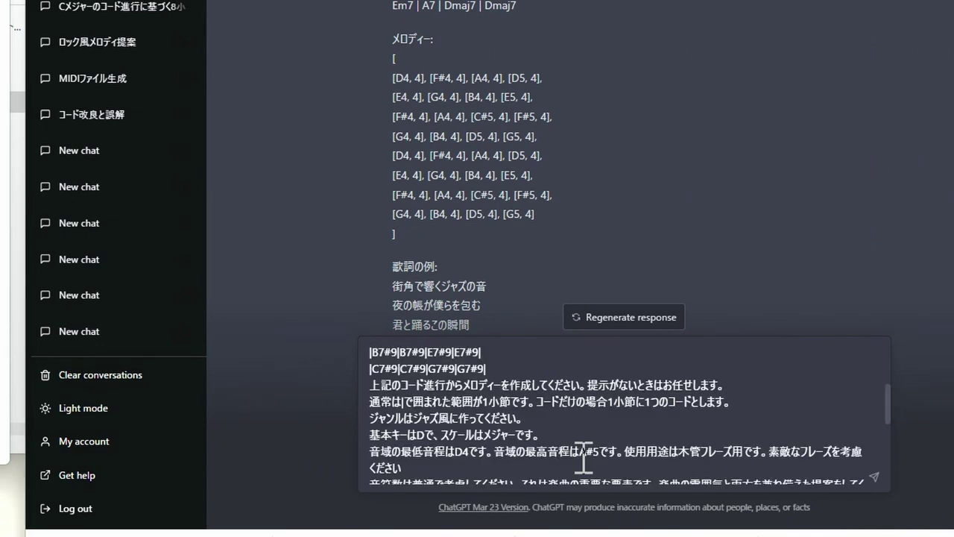
scroll(584, 457, up, 3)
scroll(584, 458, down, 3)
scroll(607, 425, down, 5)
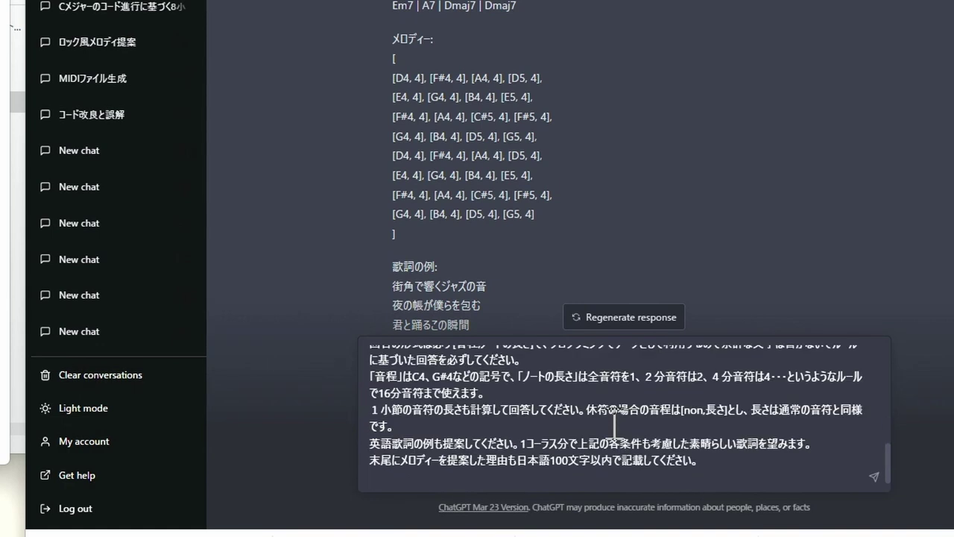
click(876, 477)
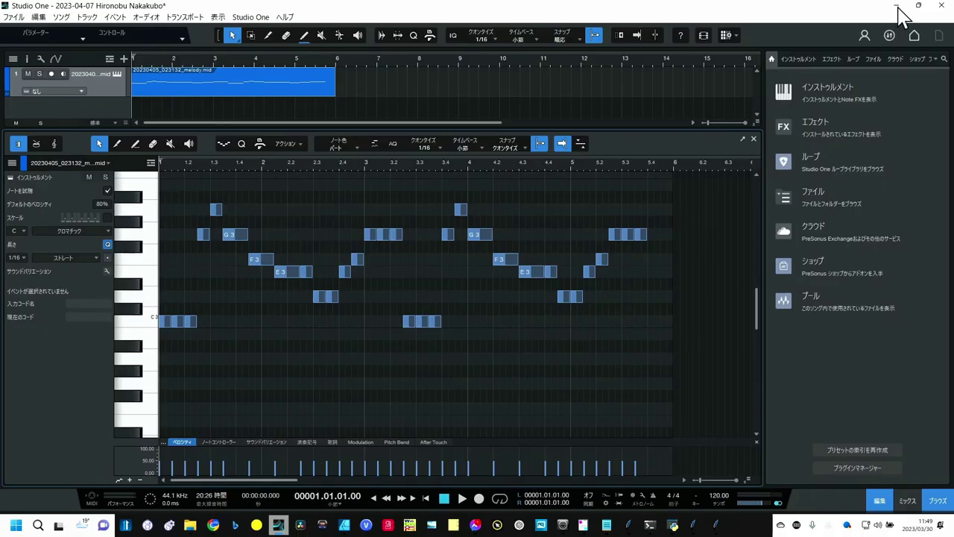
Add the PreSonus Presence instrument to the melody clip's track
click(115, 90)
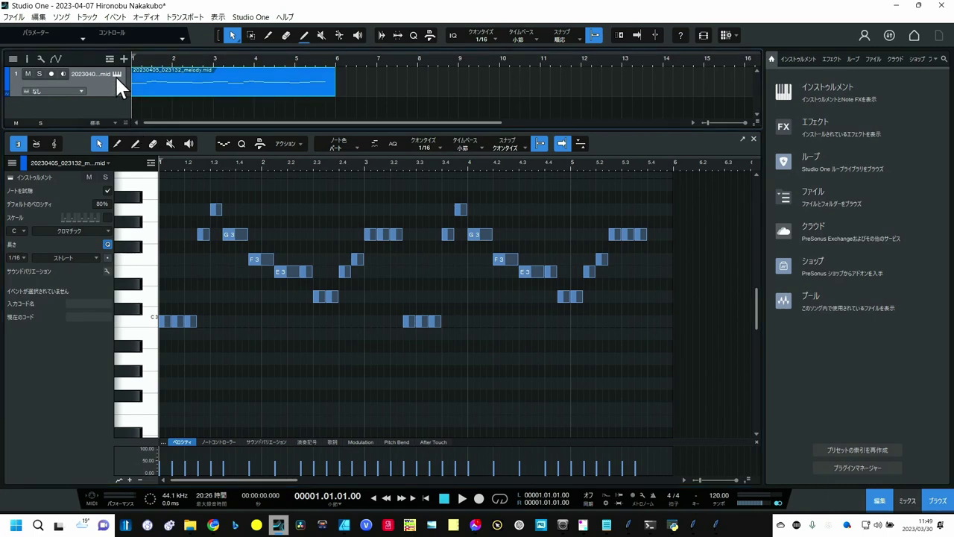
click(829, 89)
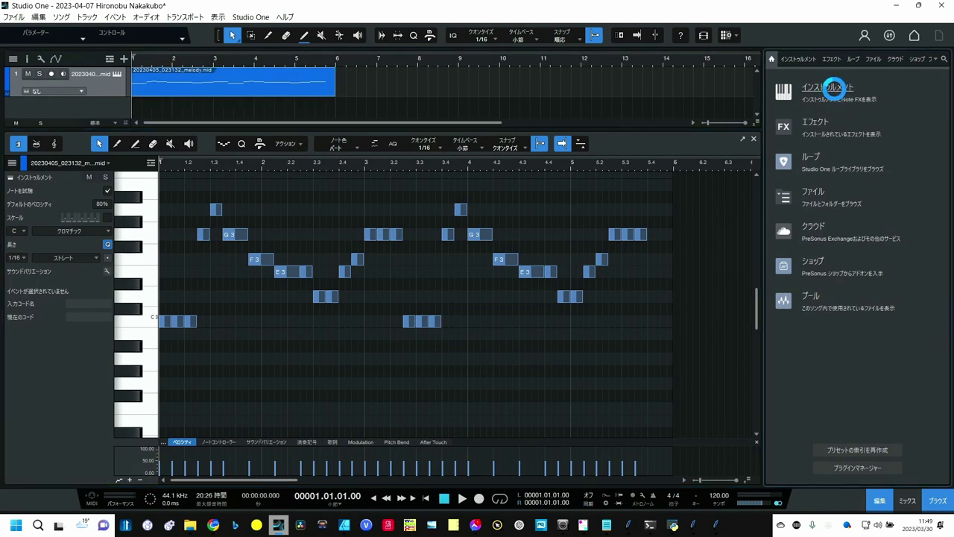
scroll(840, 360, down, 2)
click(824, 376)
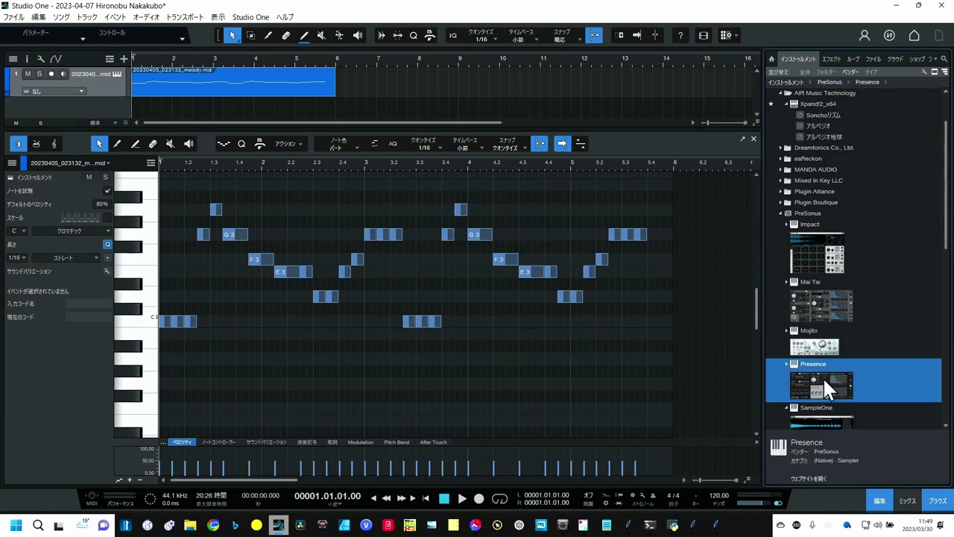
scroll(887, 344, down, 1)
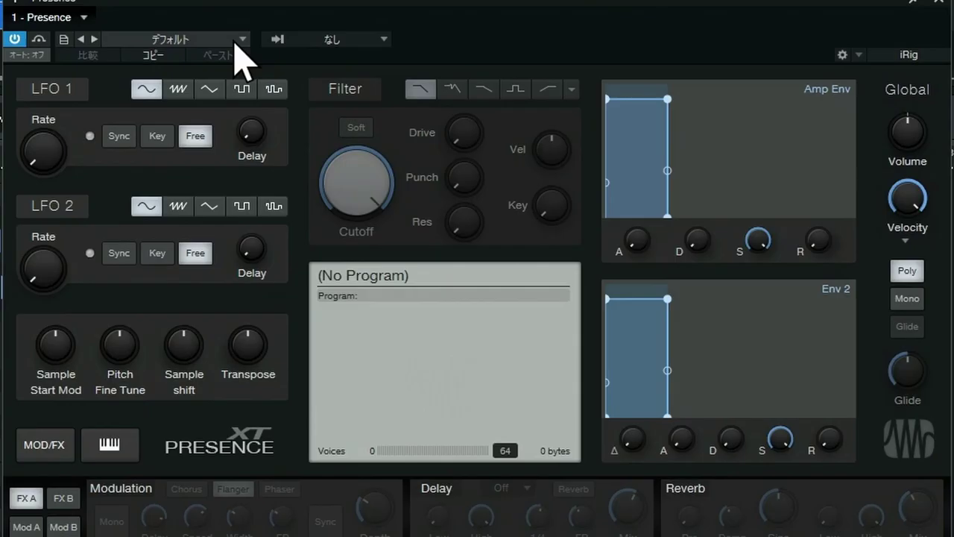
Load the Winds > Alto Sax > Alto Sax Full preset, then bring ChatGPT back to the front
click(236, 38)
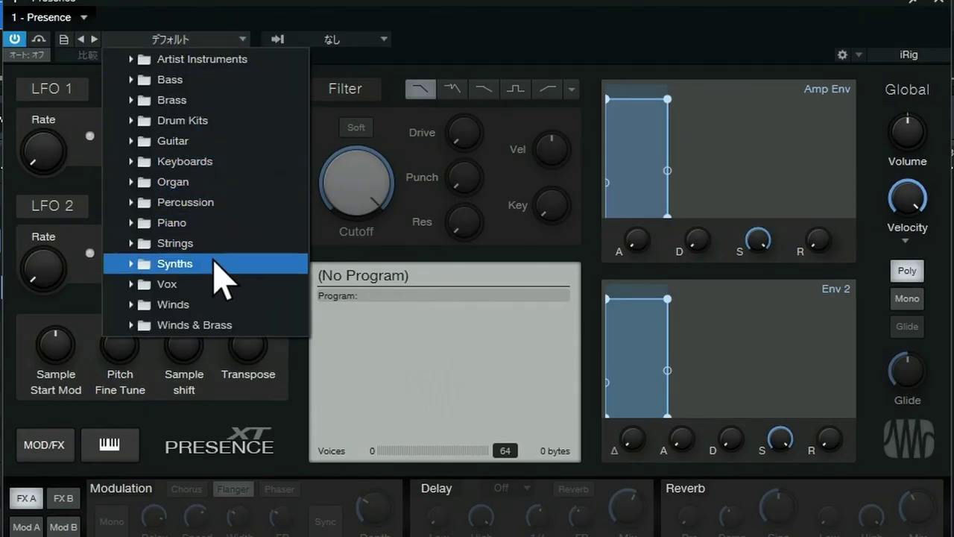
click(206, 312)
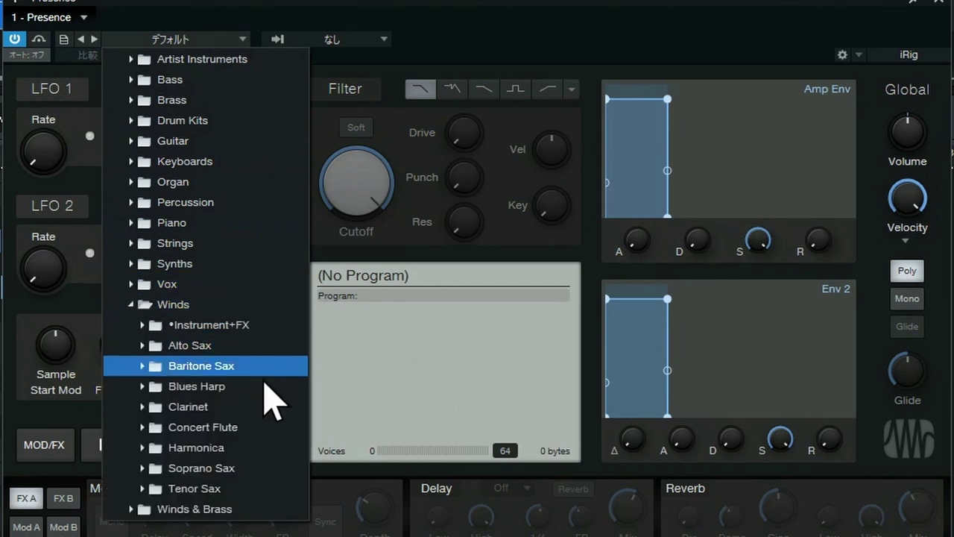
click(233, 345)
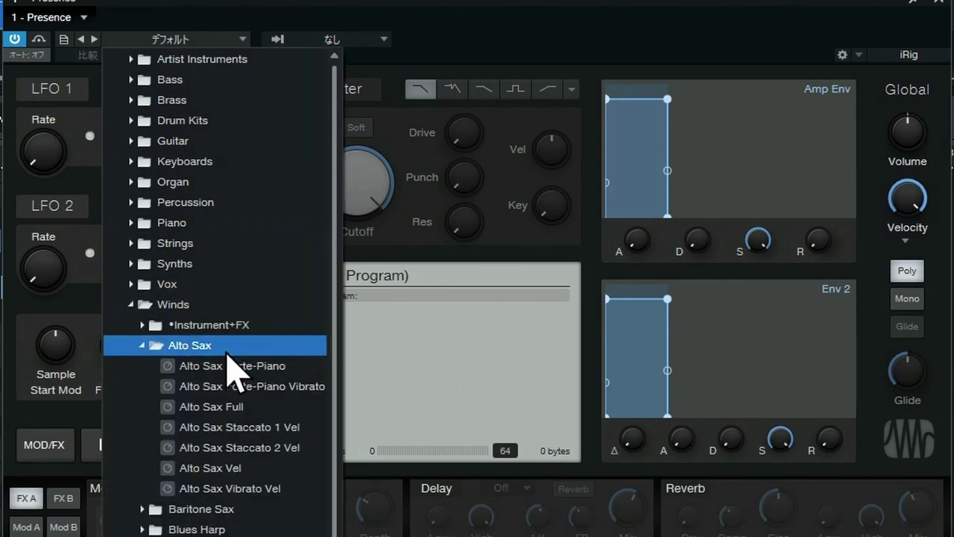
click(224, 413)
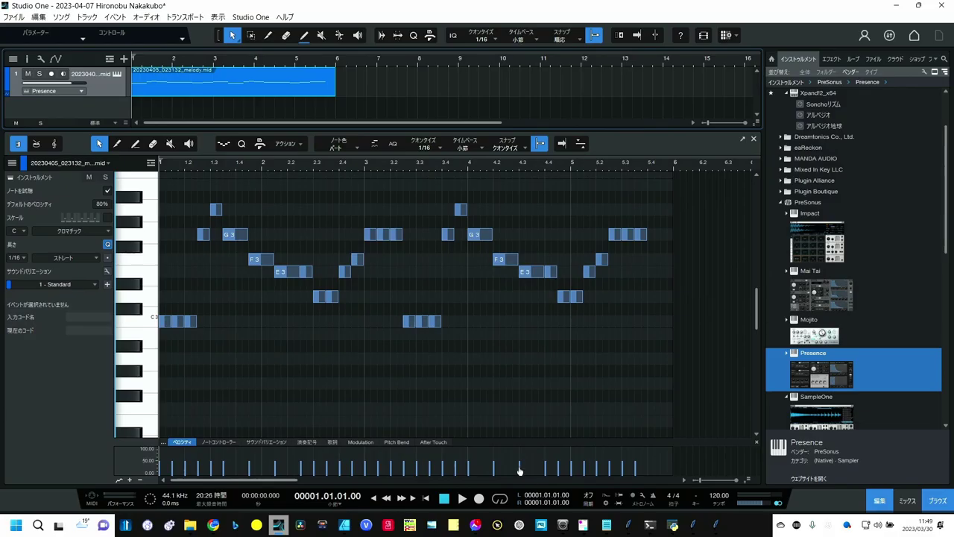
click(213, 525)
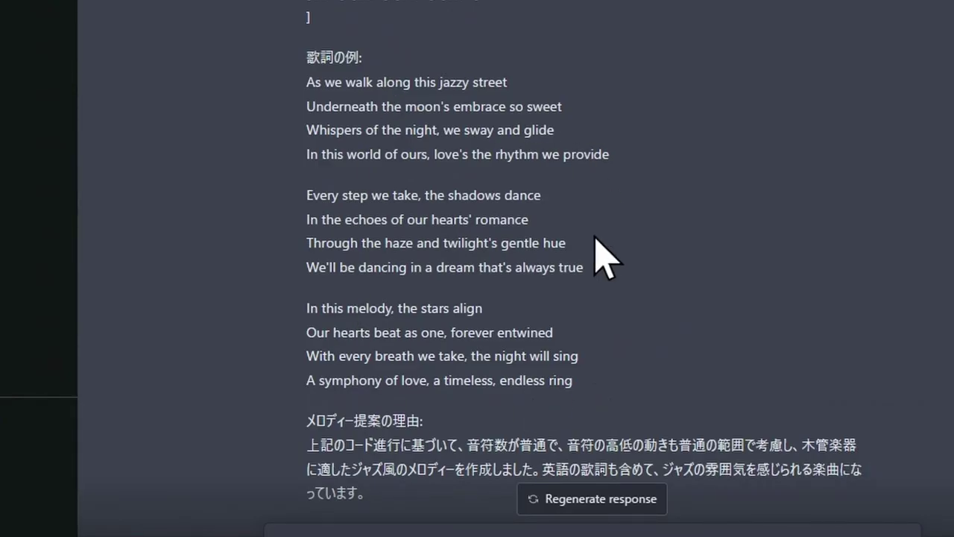
Scroll through ChatGPT's reply and select the melody's note array for copying
scroll(619, 292, down, 2)
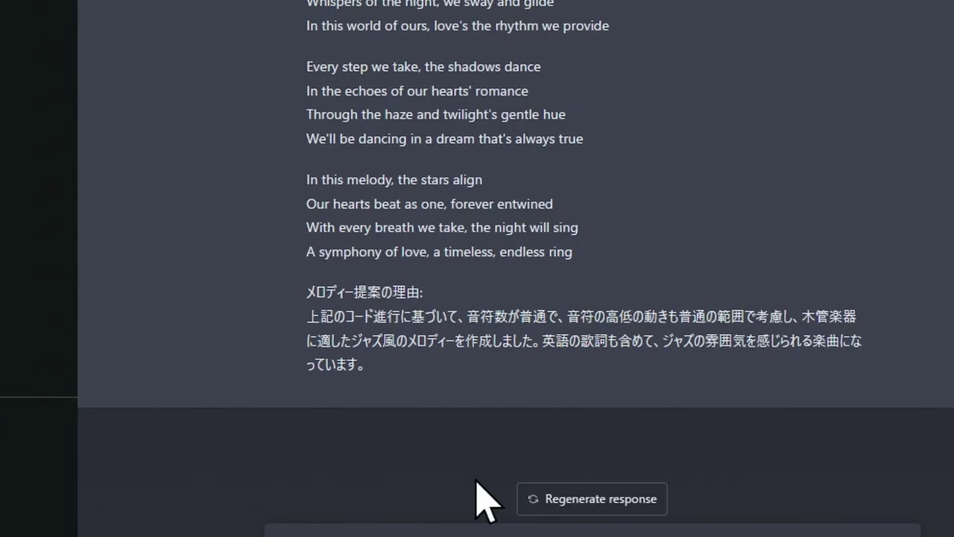
scroll(544, 257, up, 5)
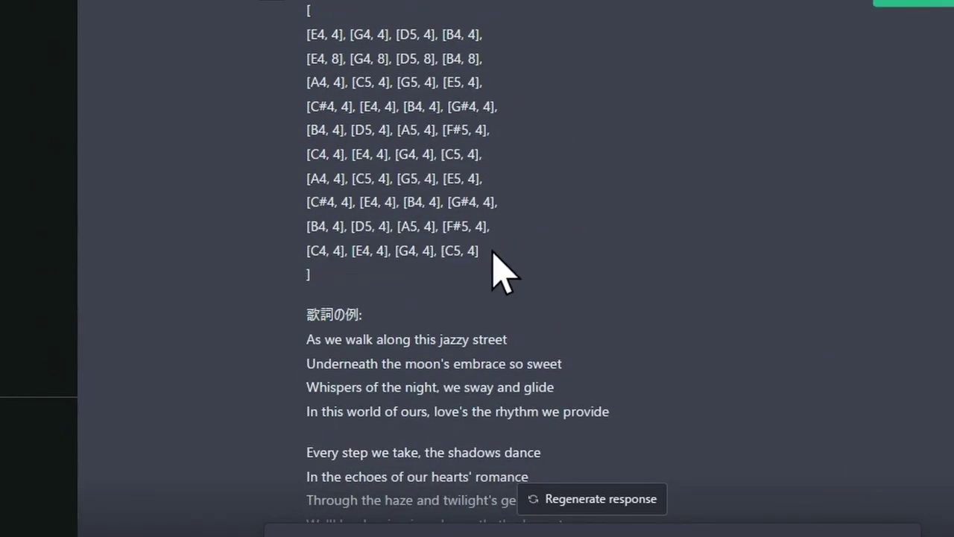
mouse_move(481, 251)
mouse_down()
mouse_move(311, 149)
mouse_move(305, 45)
mouse_up()
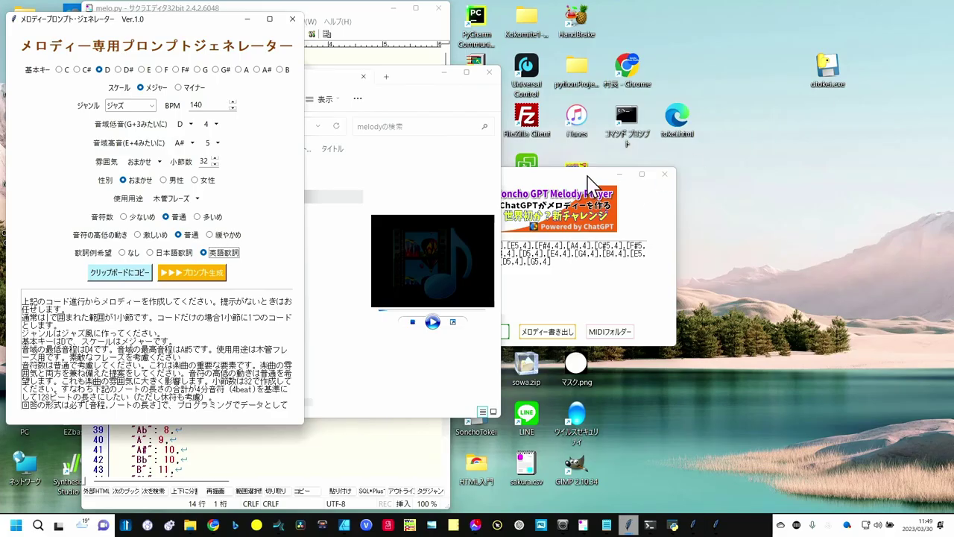
Paste the copied notes into GPT Melody Player, convert them, and export 20230409_091315_melody.mid
click(594, 185)
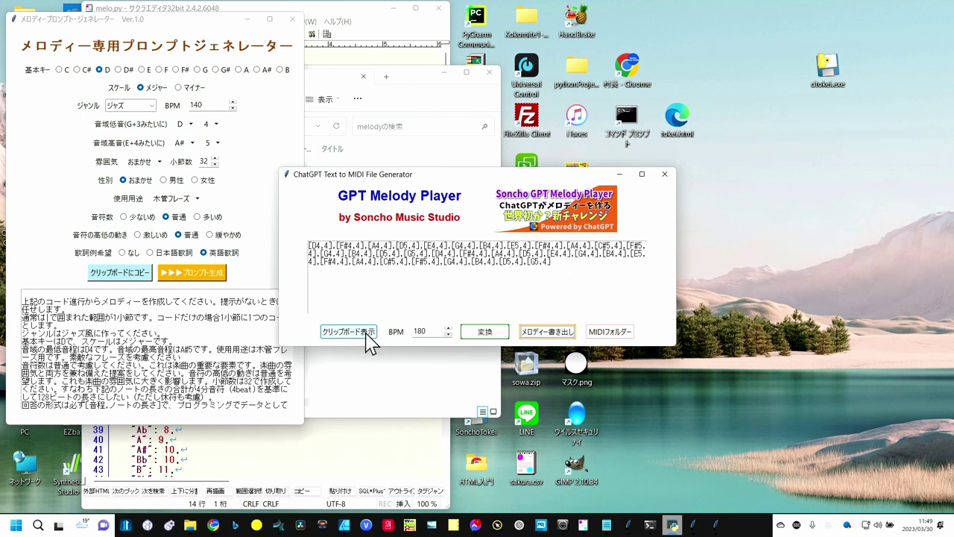
click(365, 334)
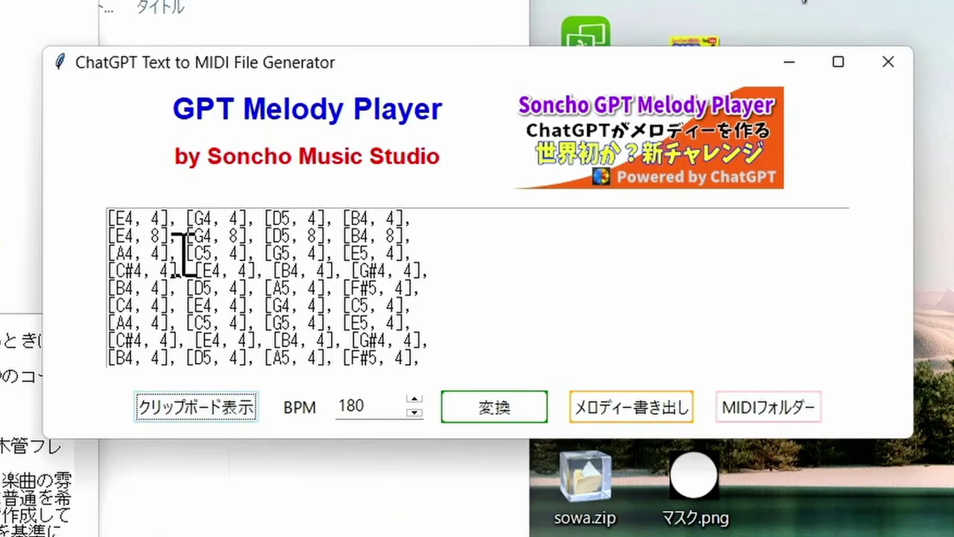
click(473, 394)
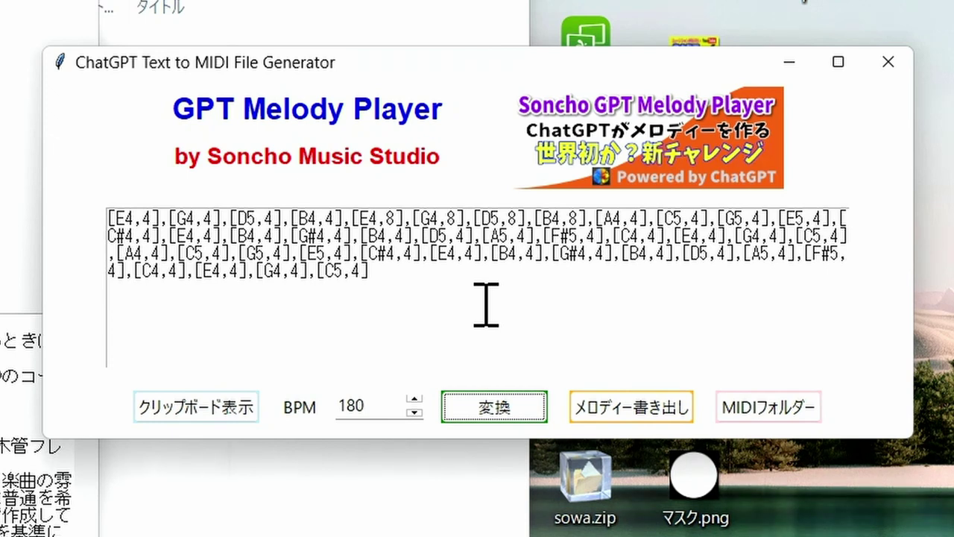
click(614, 416)
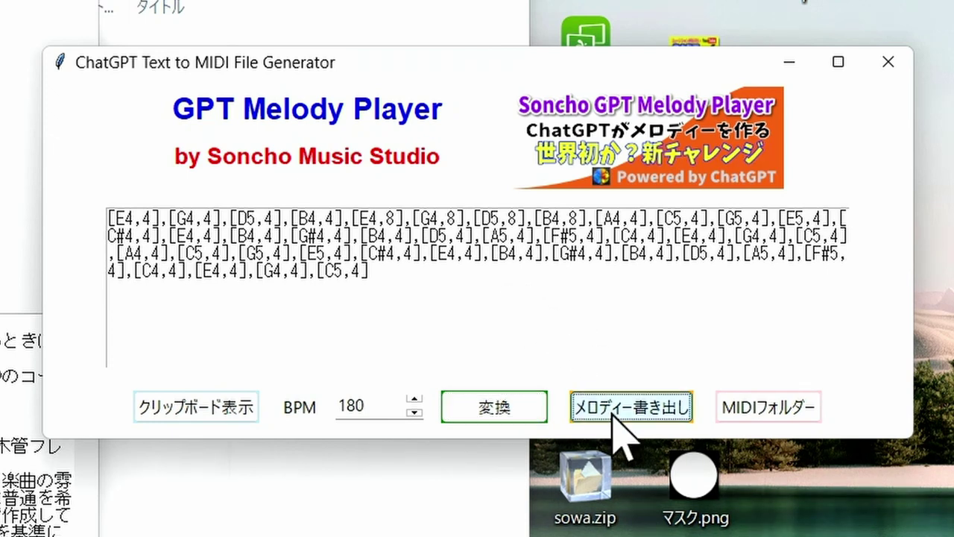
click(680, 344)
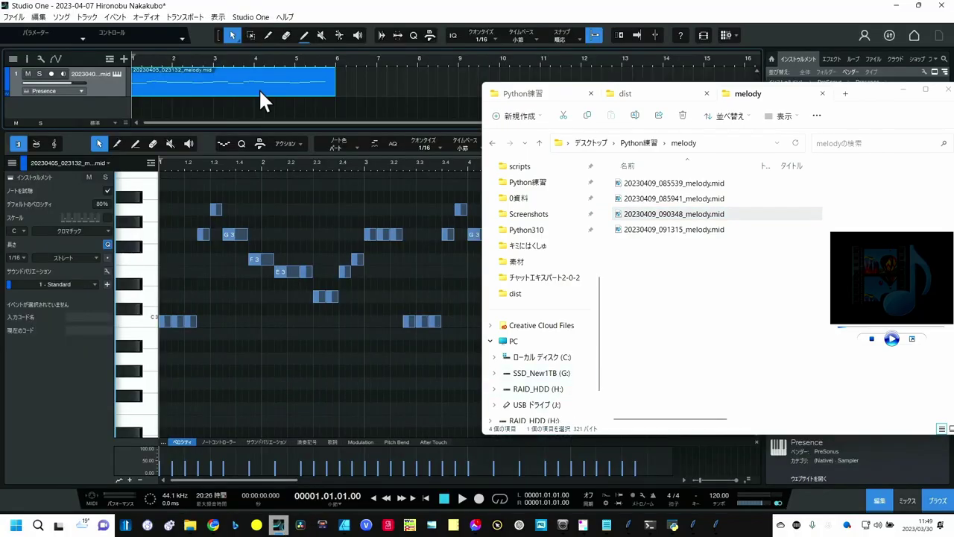
Replace the old melody clip on track 1 with 20230409_091315_melody.mid
key(Delete)
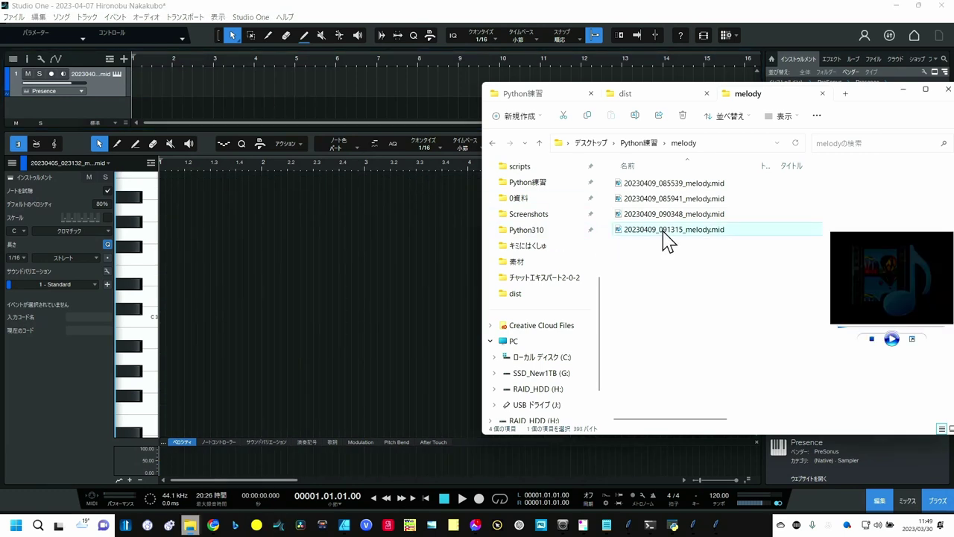
mouse_move(663, 231)
mouse_down()
mouse_move(372, 134)
mouse_move(139, 79)
mouse_up()
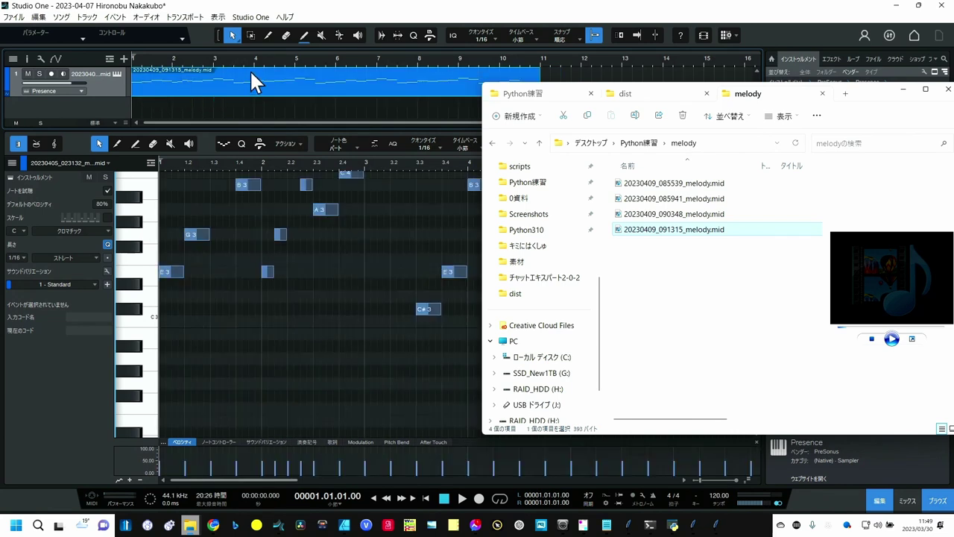
scroll(244, 265, up, 1)
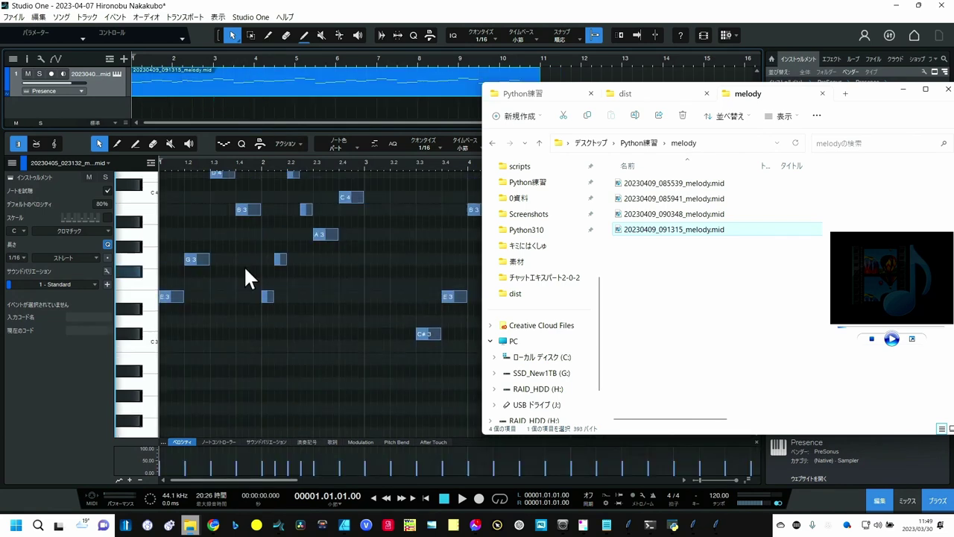
scroll(244, 265, up, 1)
scroll(244, 266, up, 1)
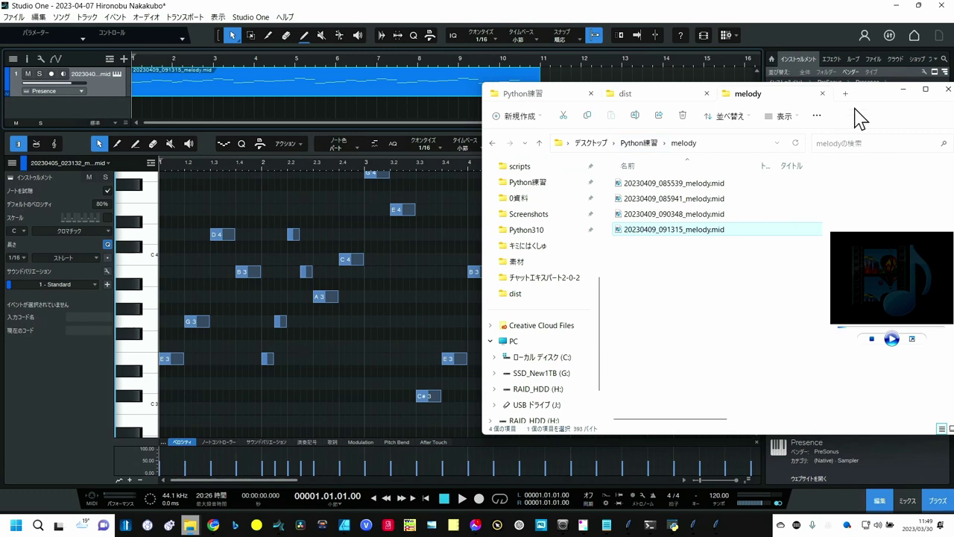
click(903, 89)
Zoom the piano roll out so the new notes show running through bar 11
scroll(425, 295, down, 1)
scroll(423, 295, up, 1)
scroll(423, 295, up, 1)
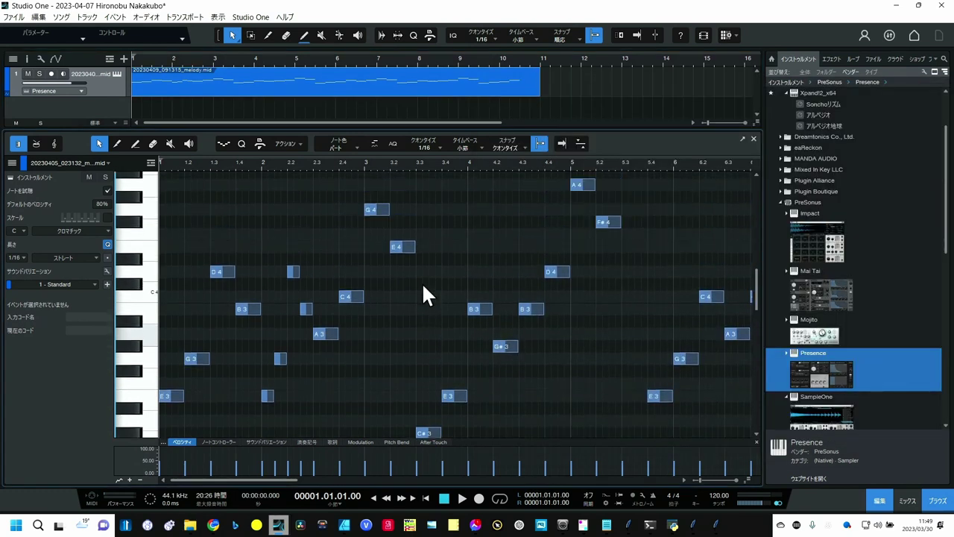
scroll(423, 294, up, 1)
scroll(403, 283, down, 1)
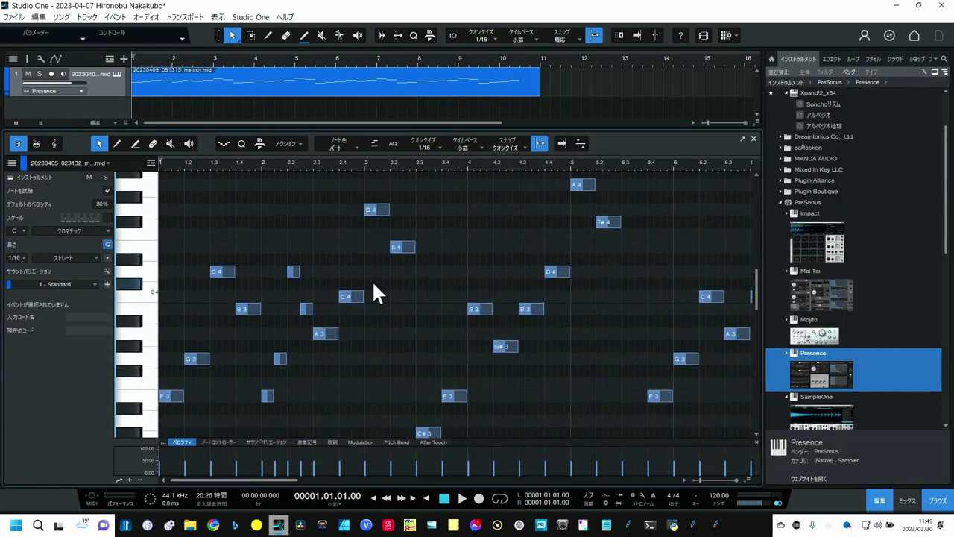
scroll(372, 280, down, 2)
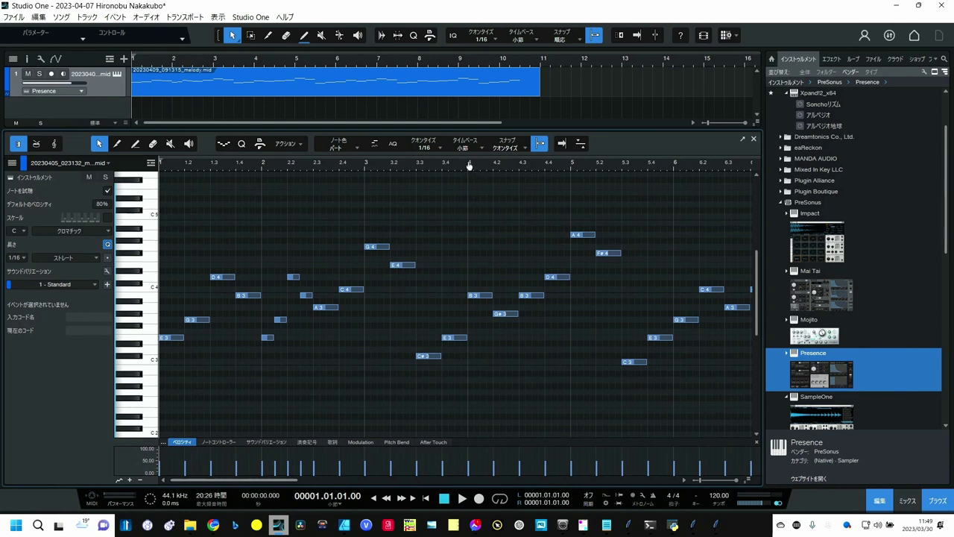
scroll(469, 164, down, 1)
scroll(468, 163, down, 2)
scroll(469, 163, down, 1)
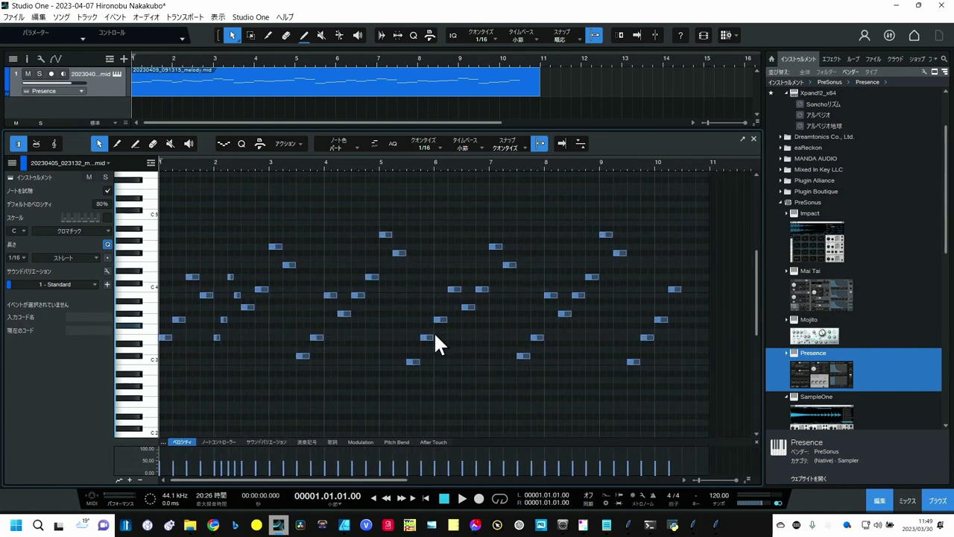
click(461, 499)
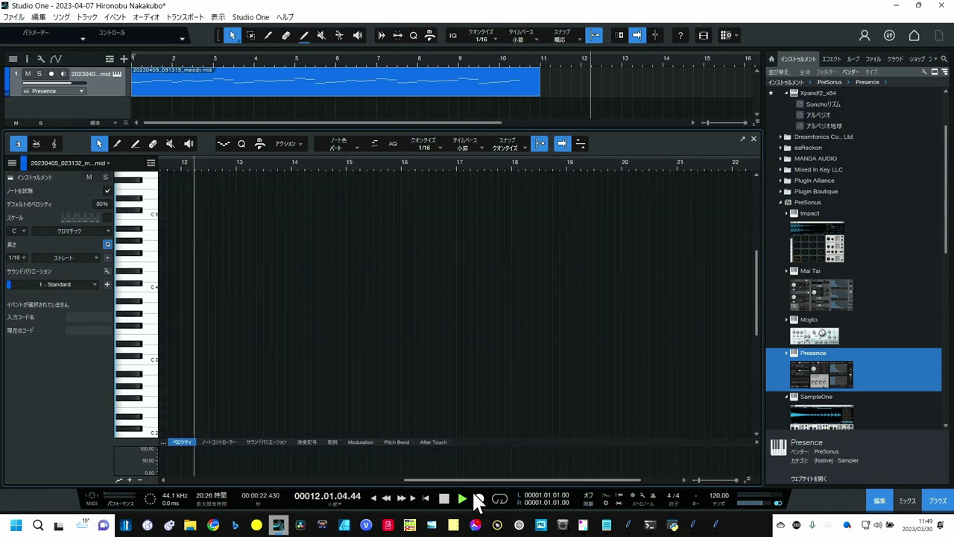
click(446, 499)
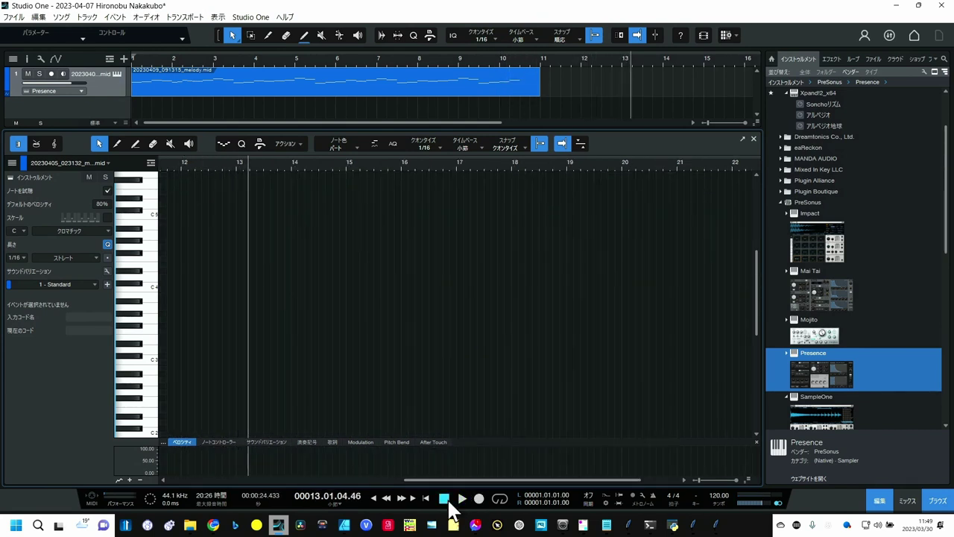